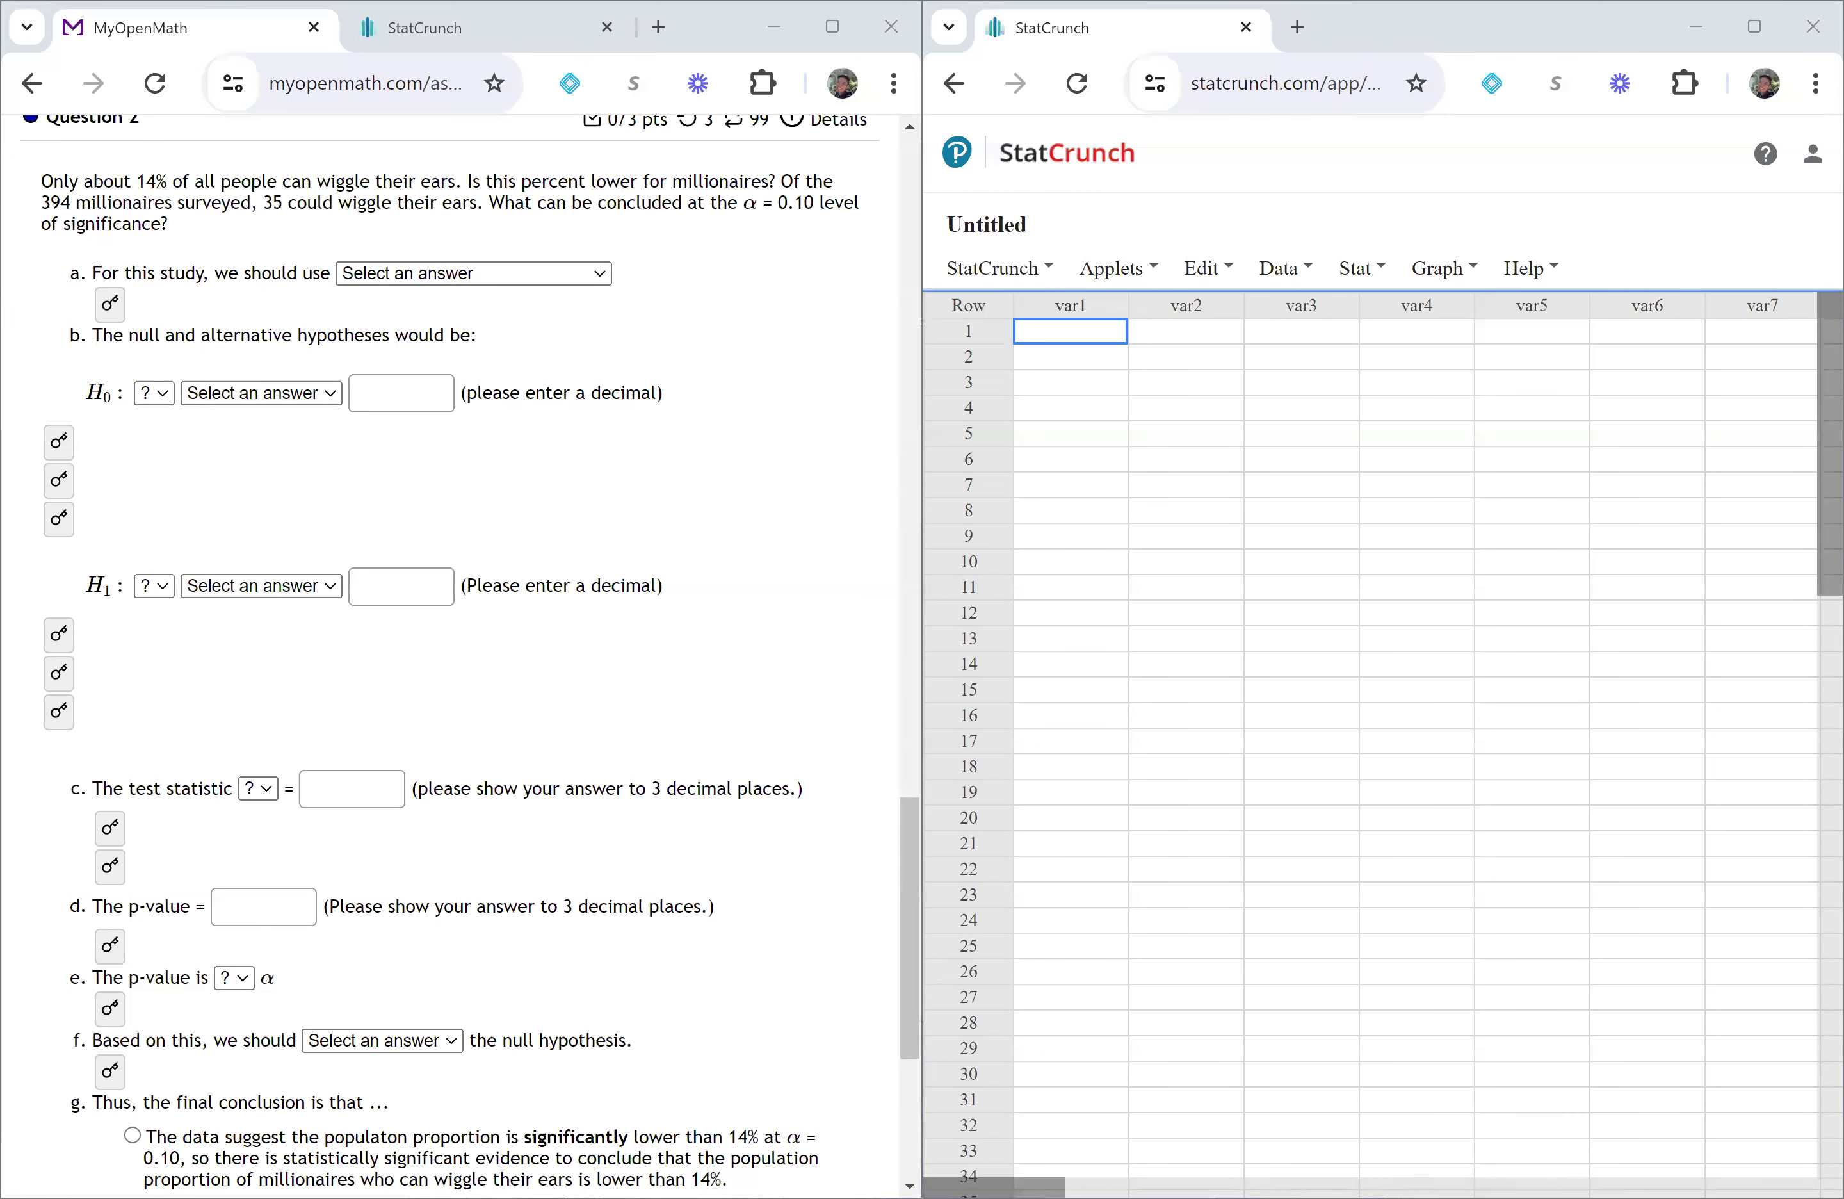
# - Choose 'z-test for a population proportion' as the test type in part a
pyautogui.scroll(17, 451, 654)
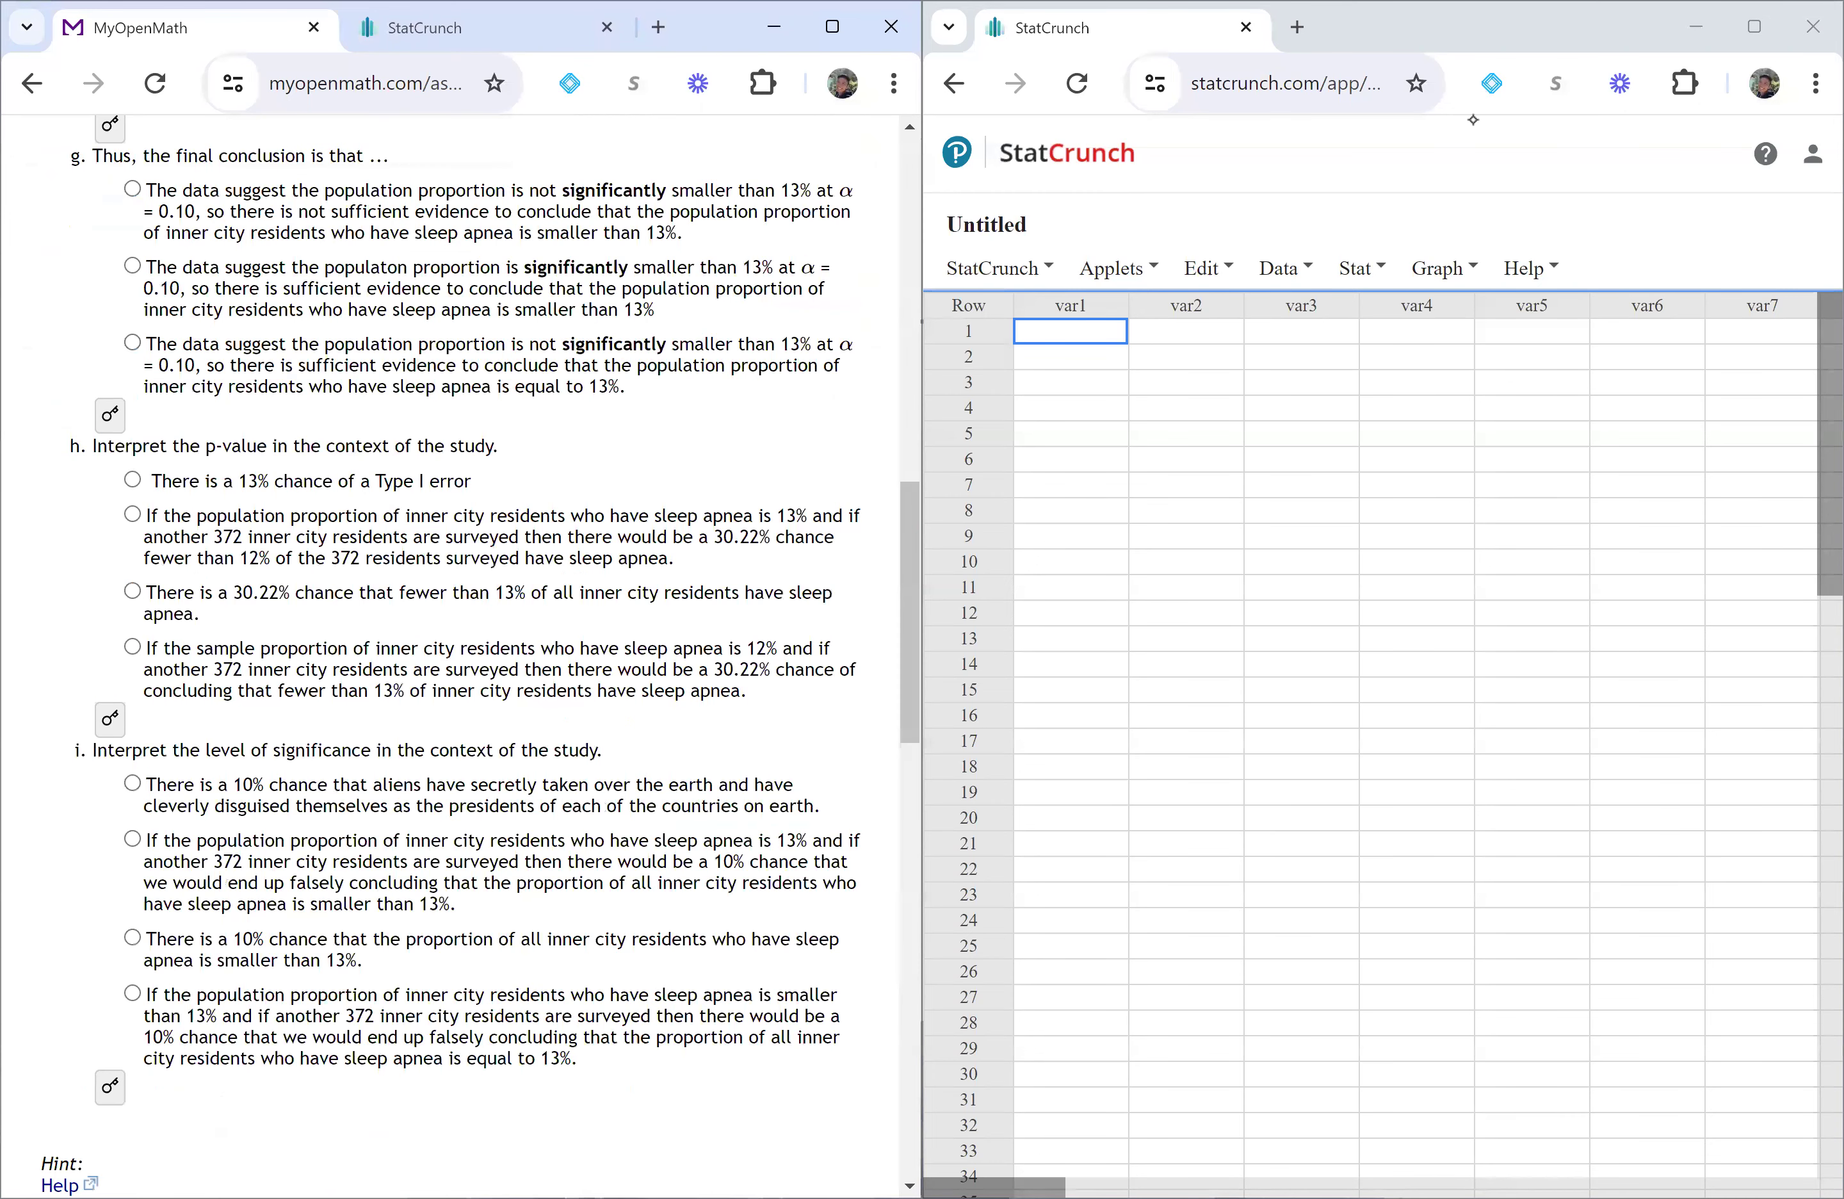
pyautogui.scroll(15, 452, 654)
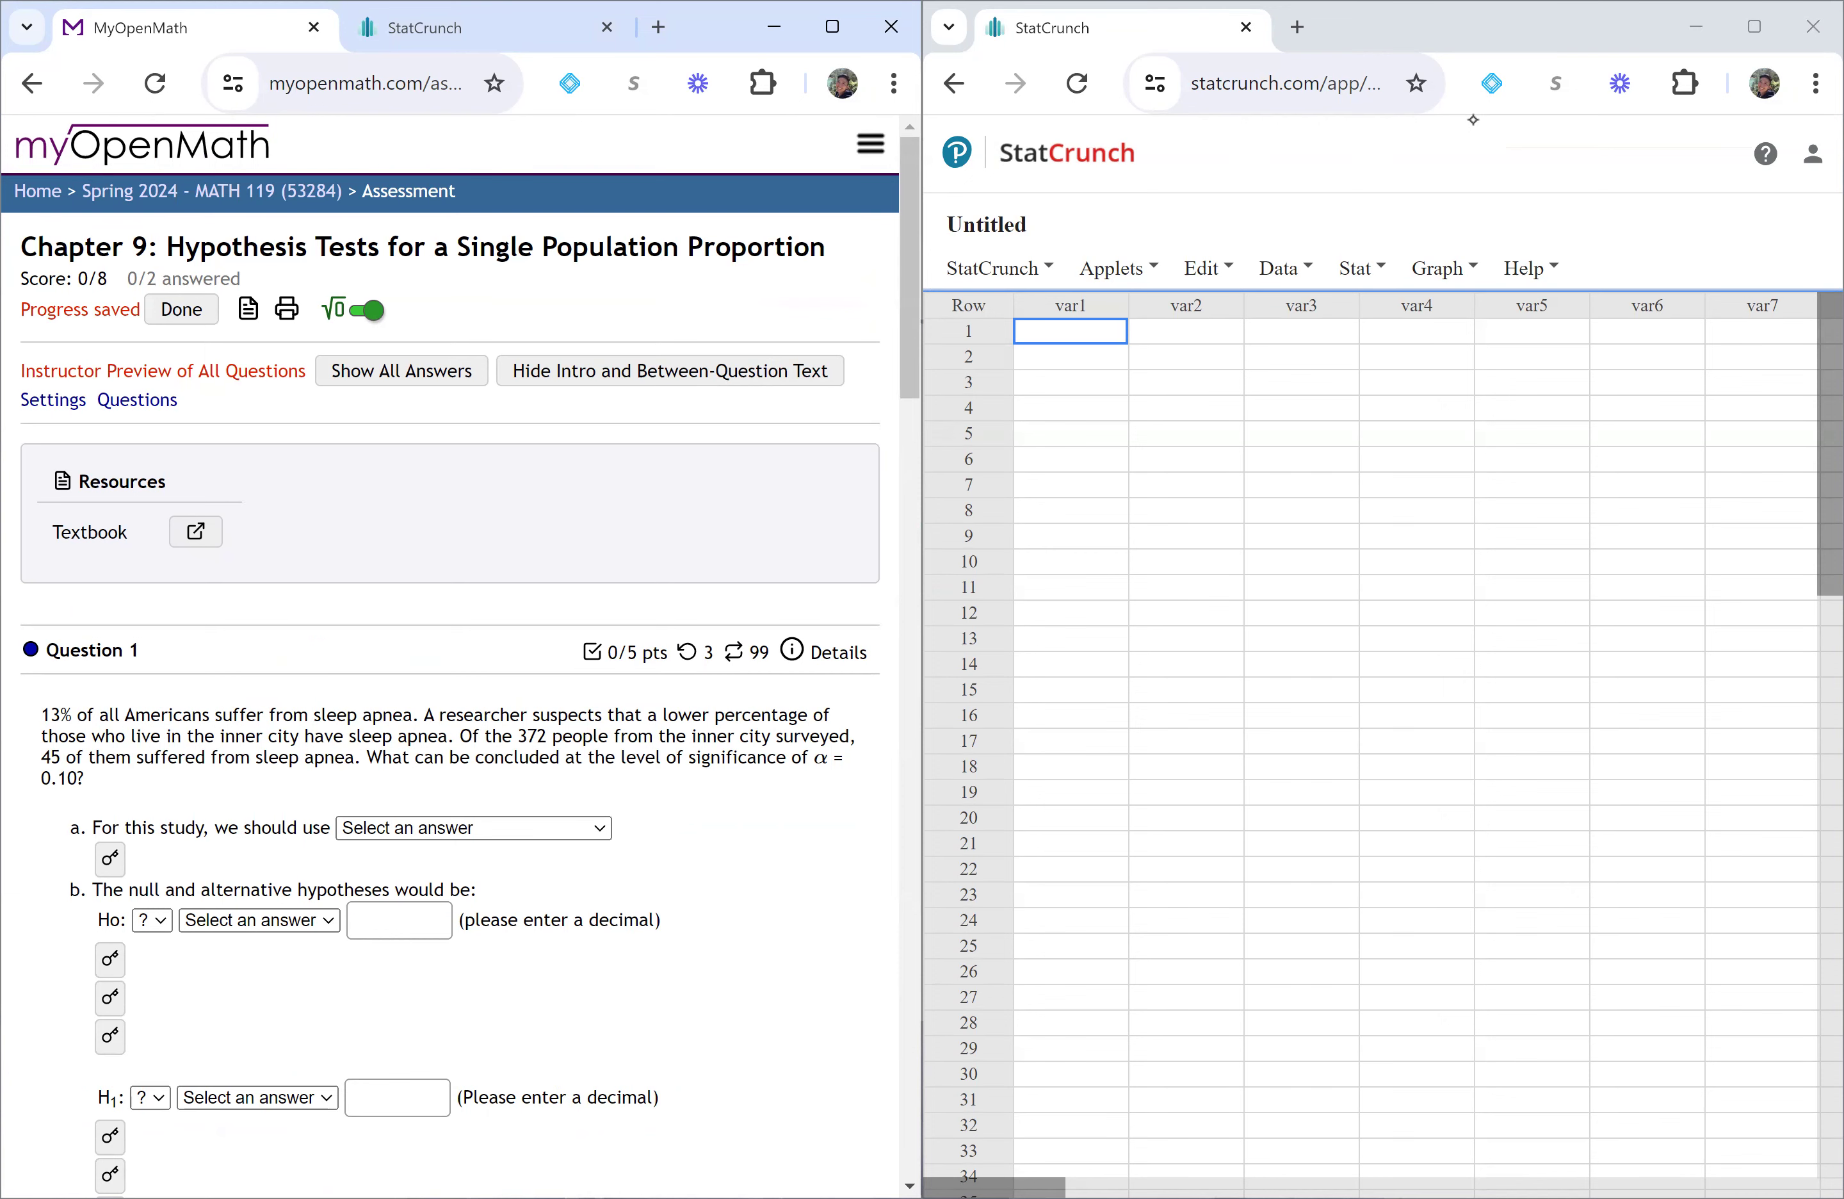
pyautogui.scroll(-12, 459, 654)
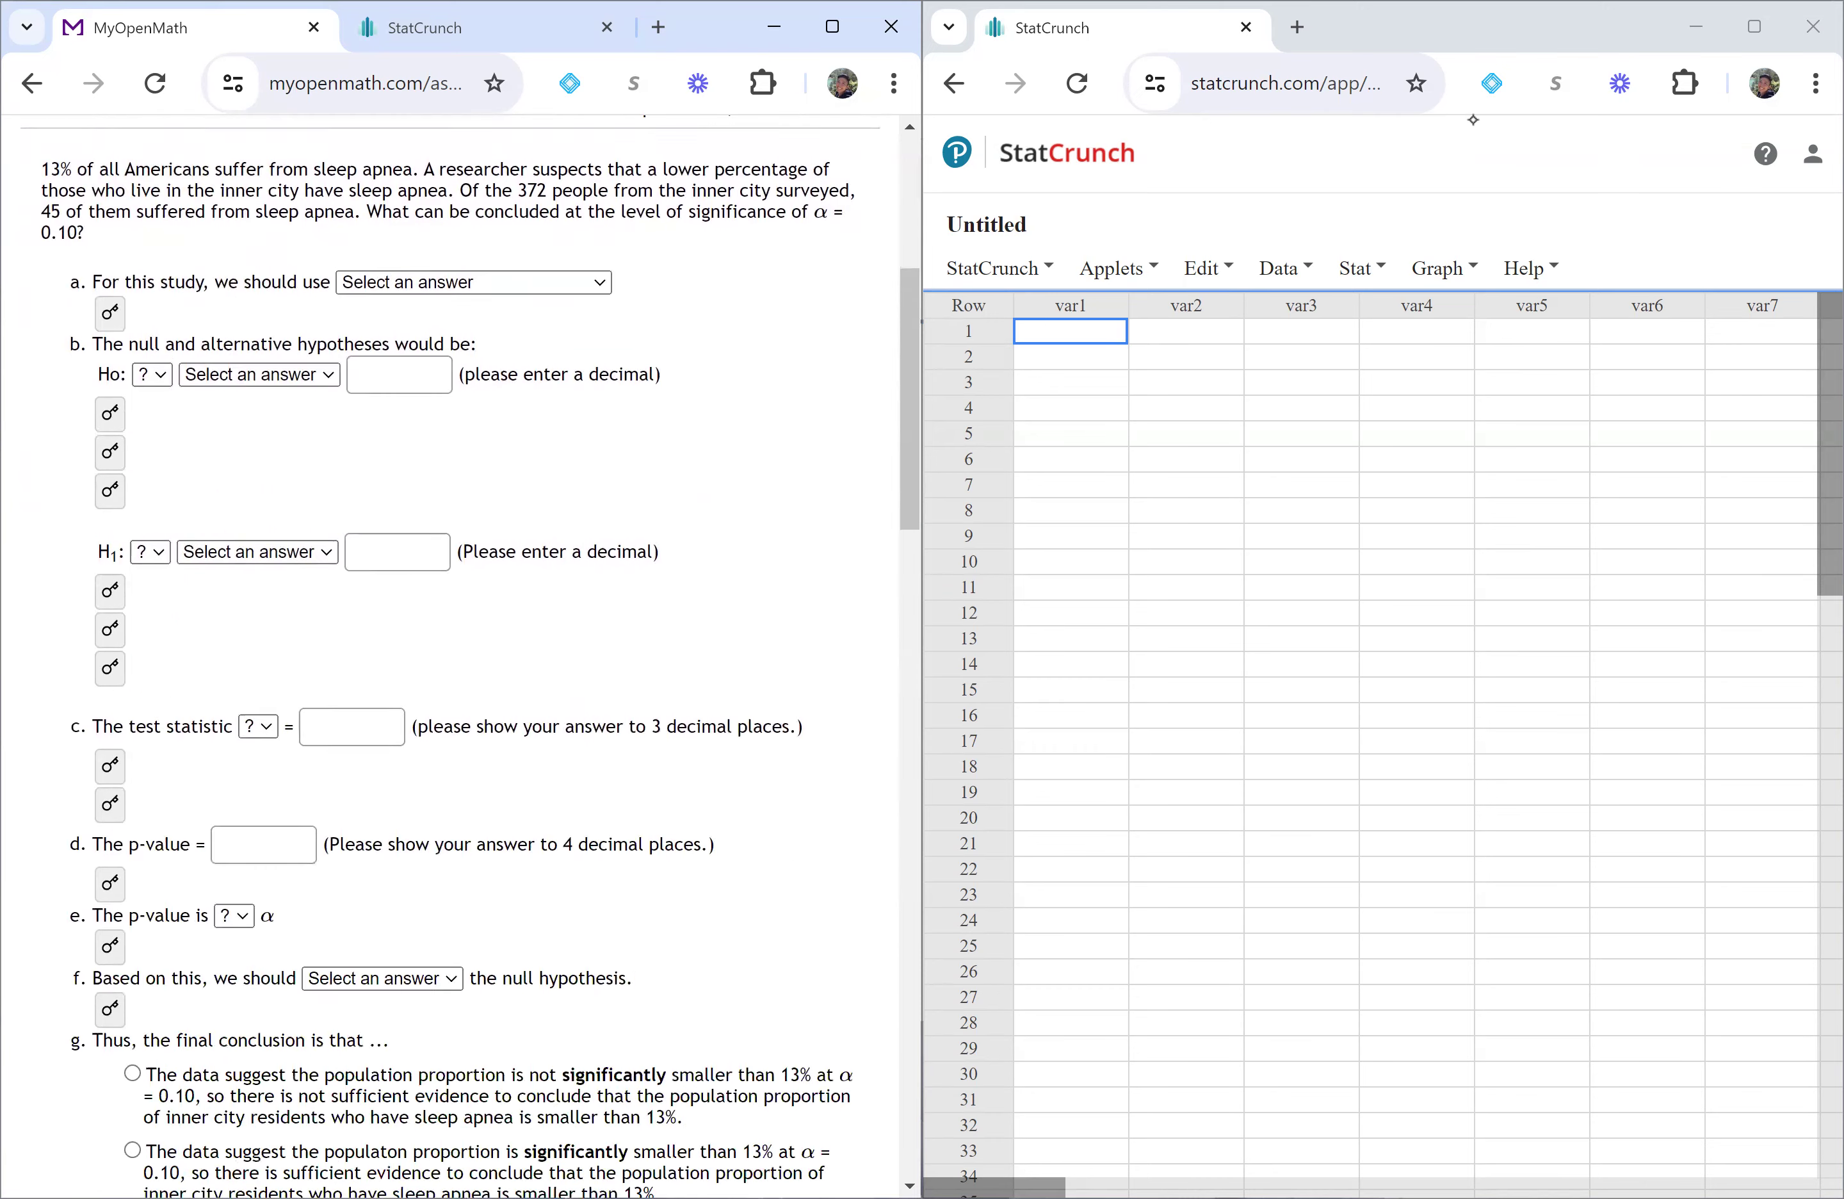
pyautogui.scroll(-10, 459, 654)
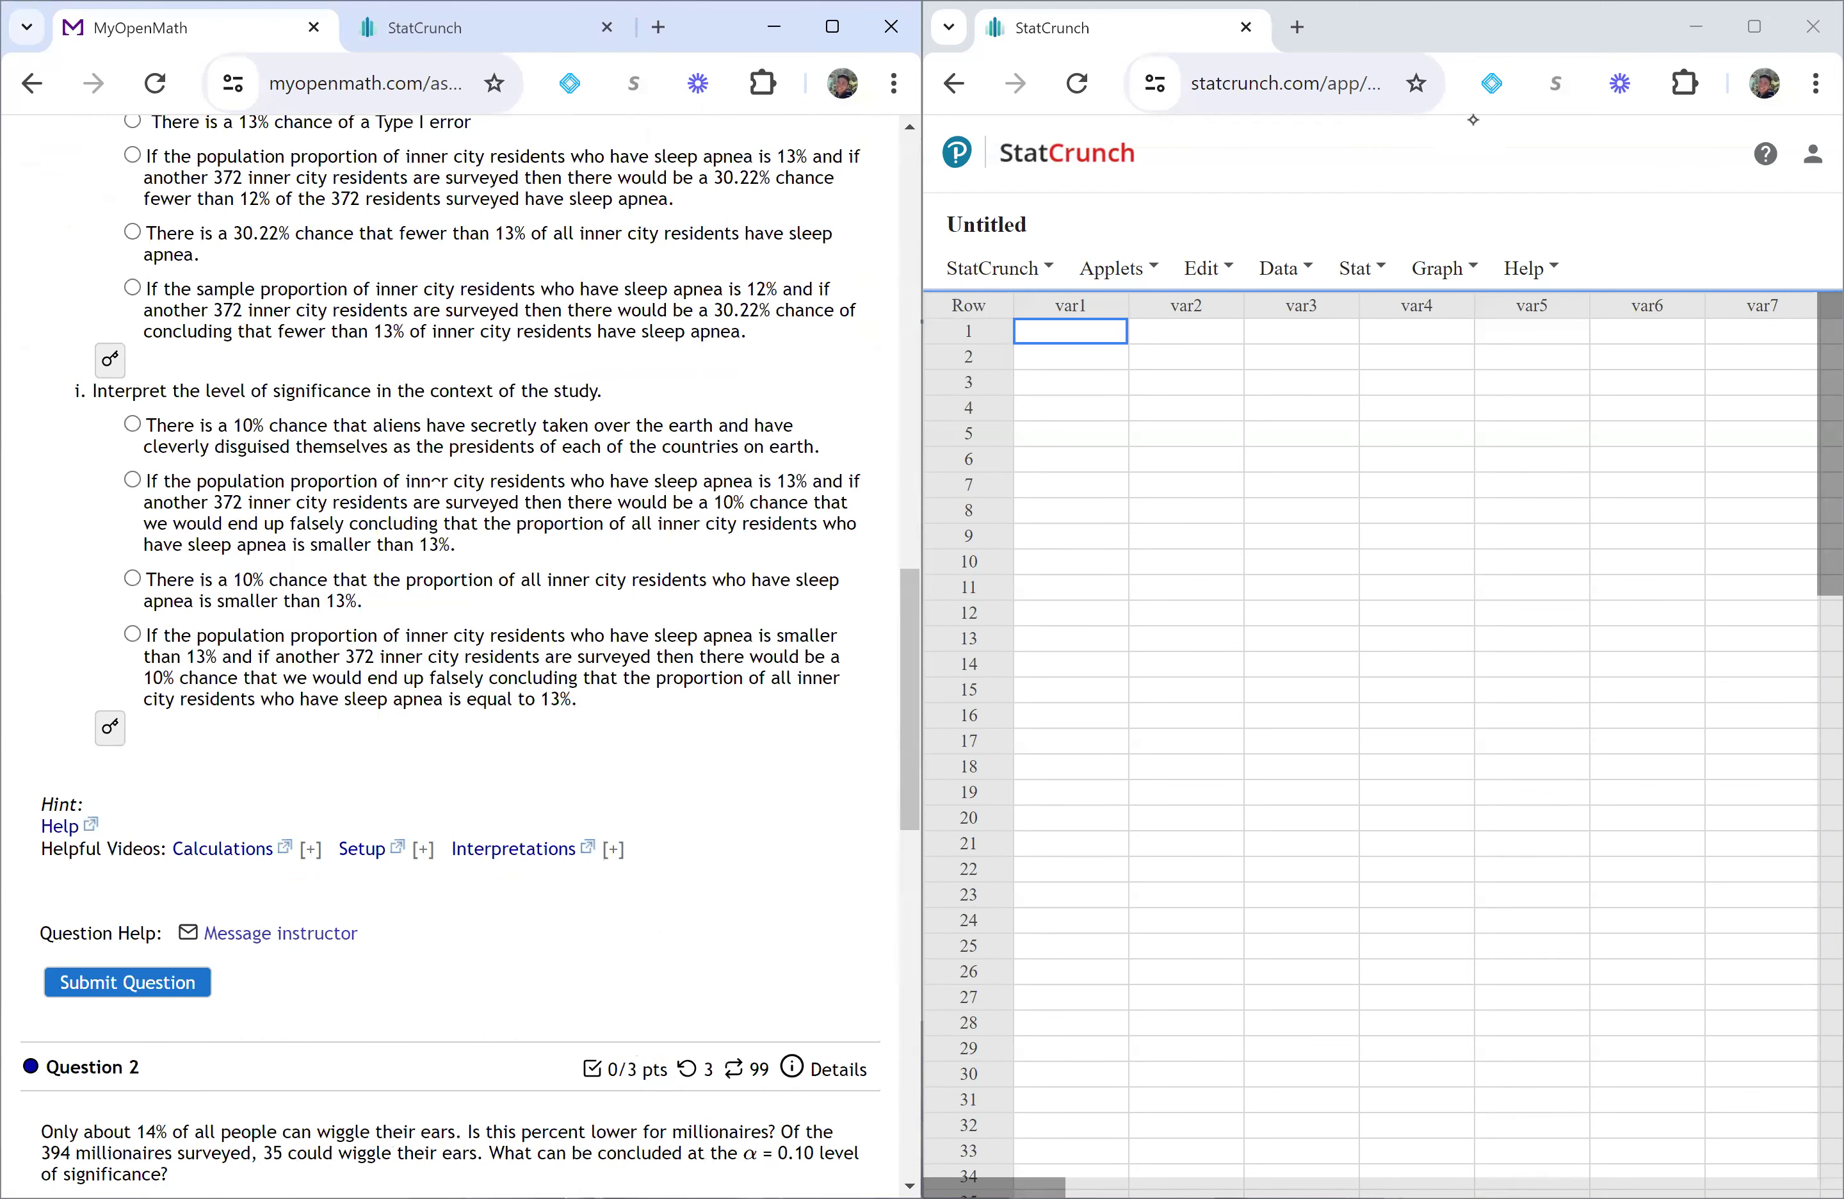
pyautogui.scroll(-10, 436, 483)
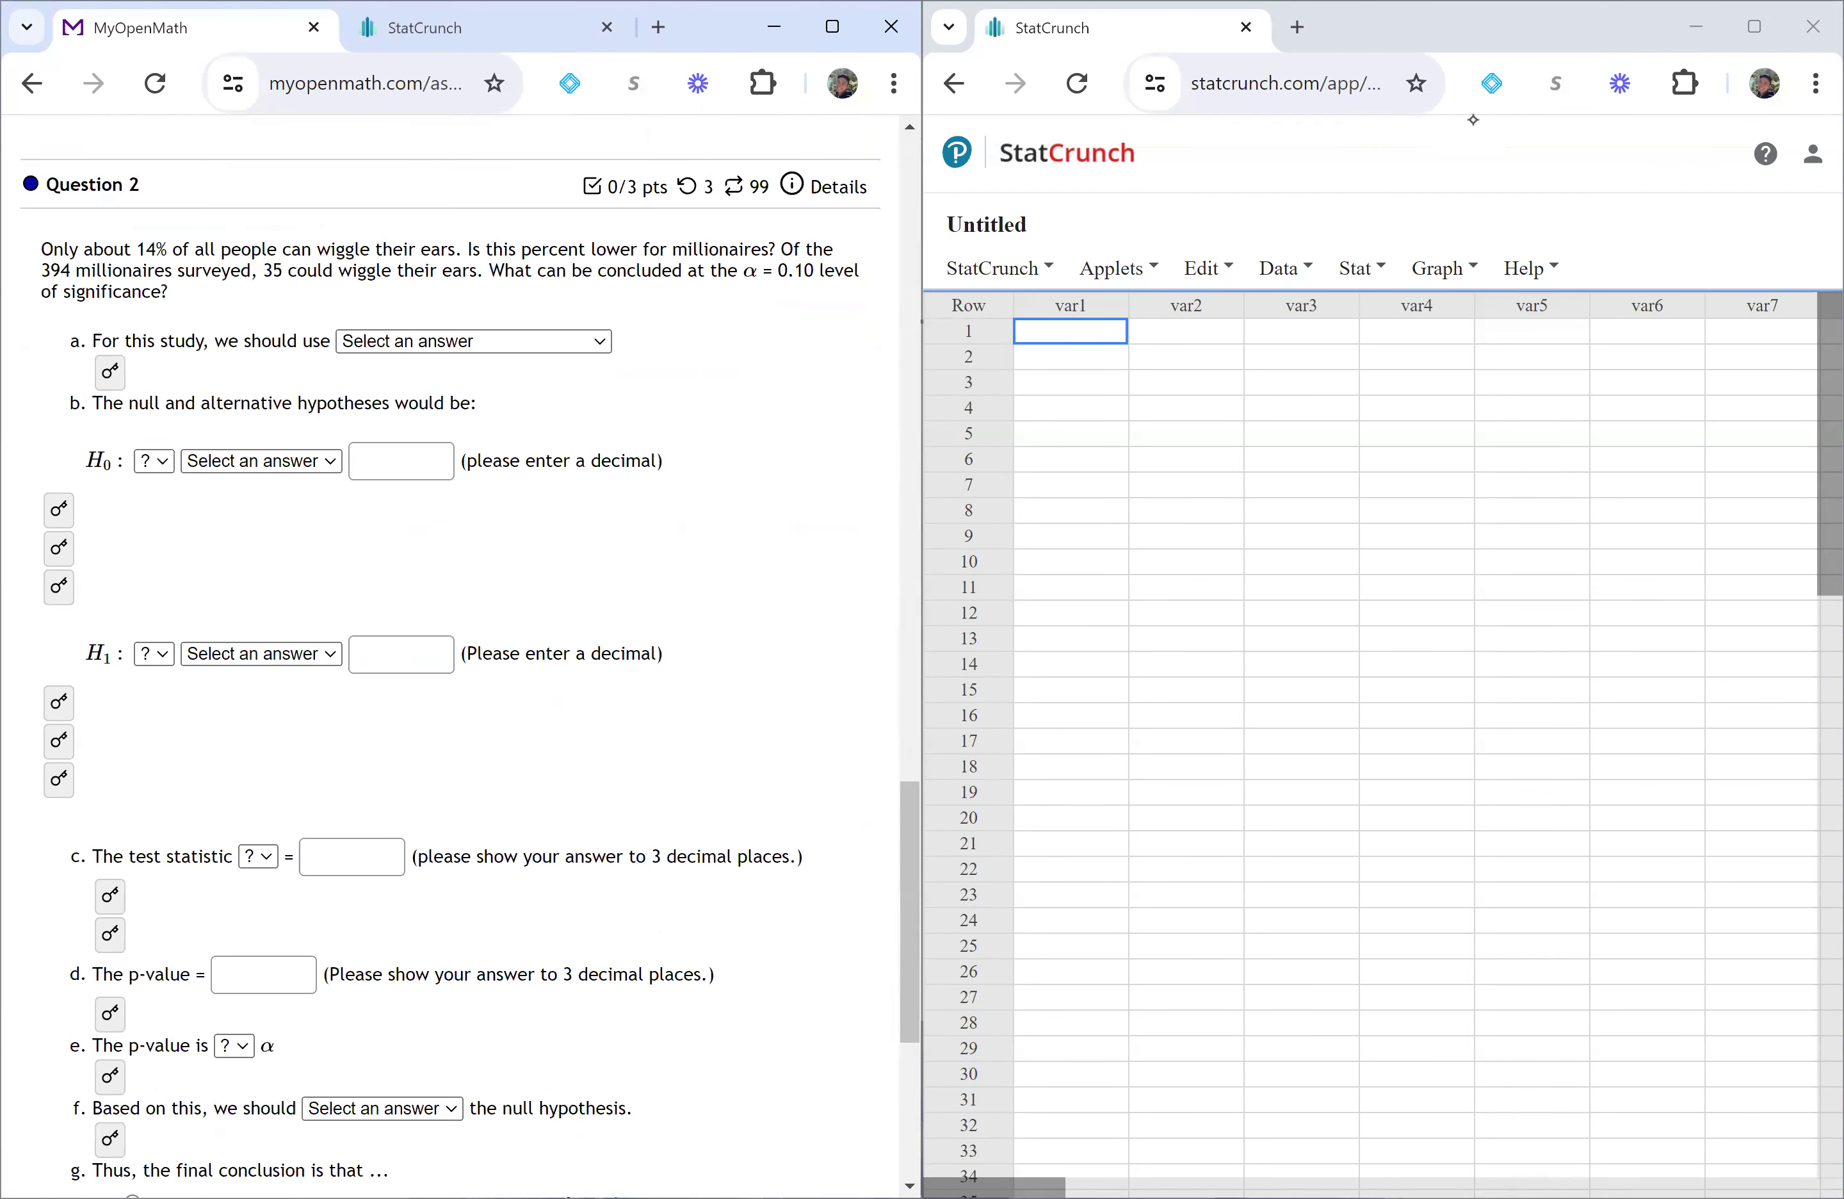
pyautogui.scroll(-1, 467, 670)
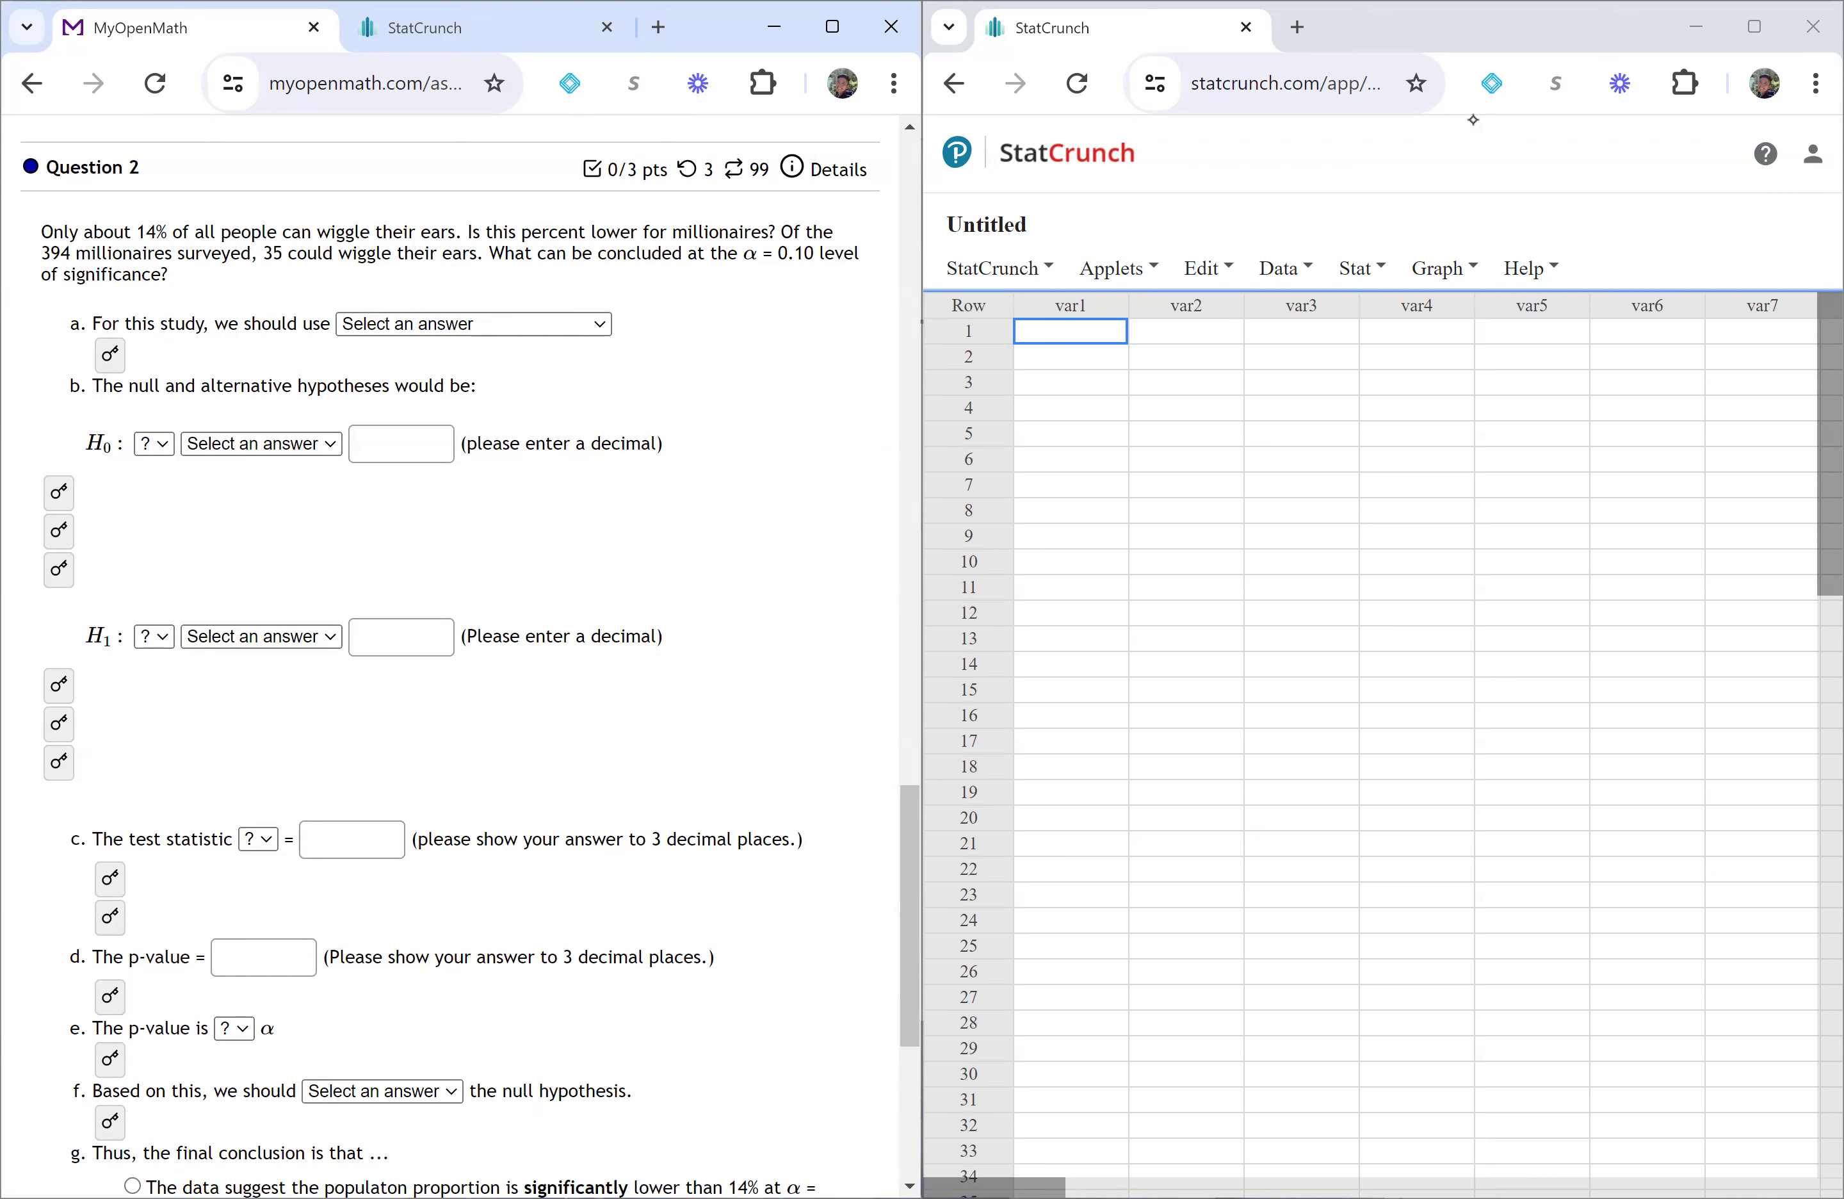
pyautogui.hotkey('alt', 'Down')
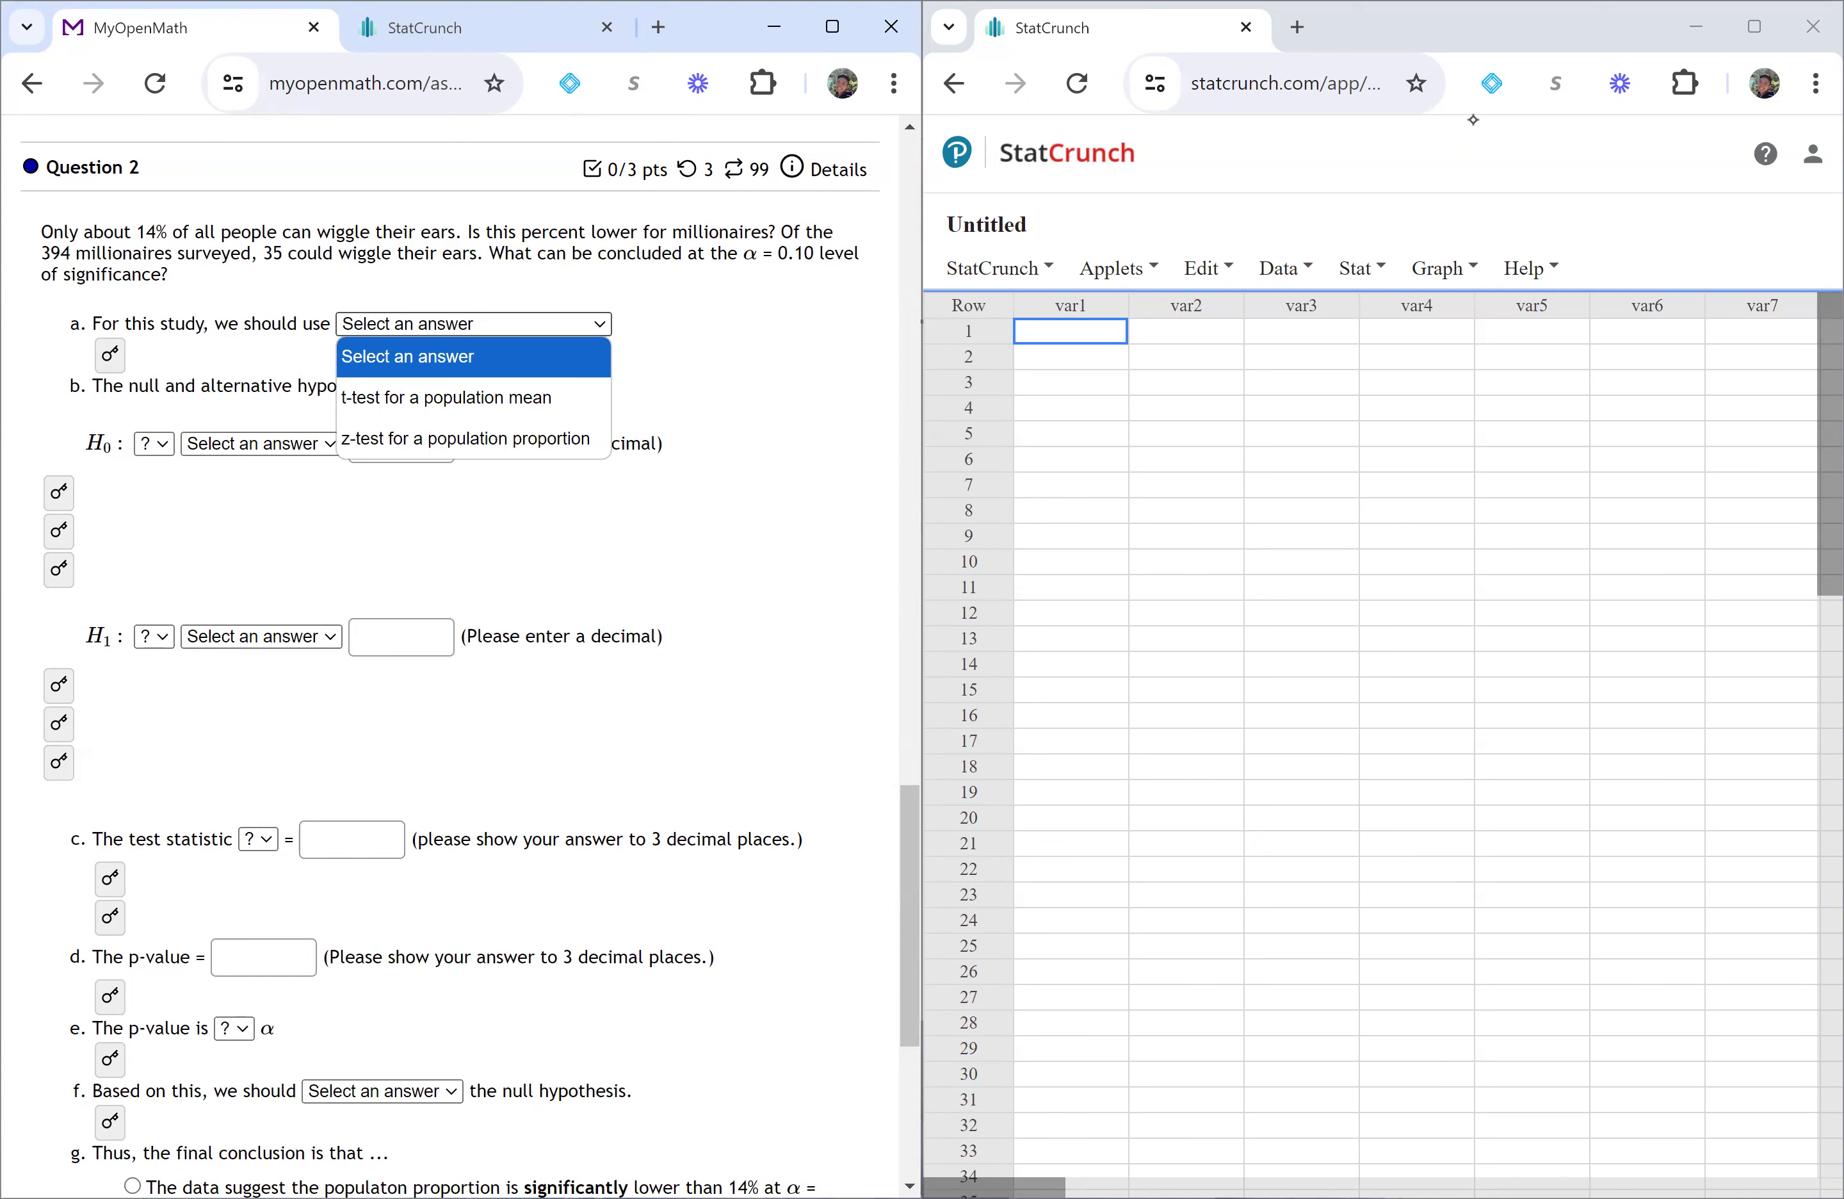
pyautogui.press('Down')
pyautogui.press('Down')
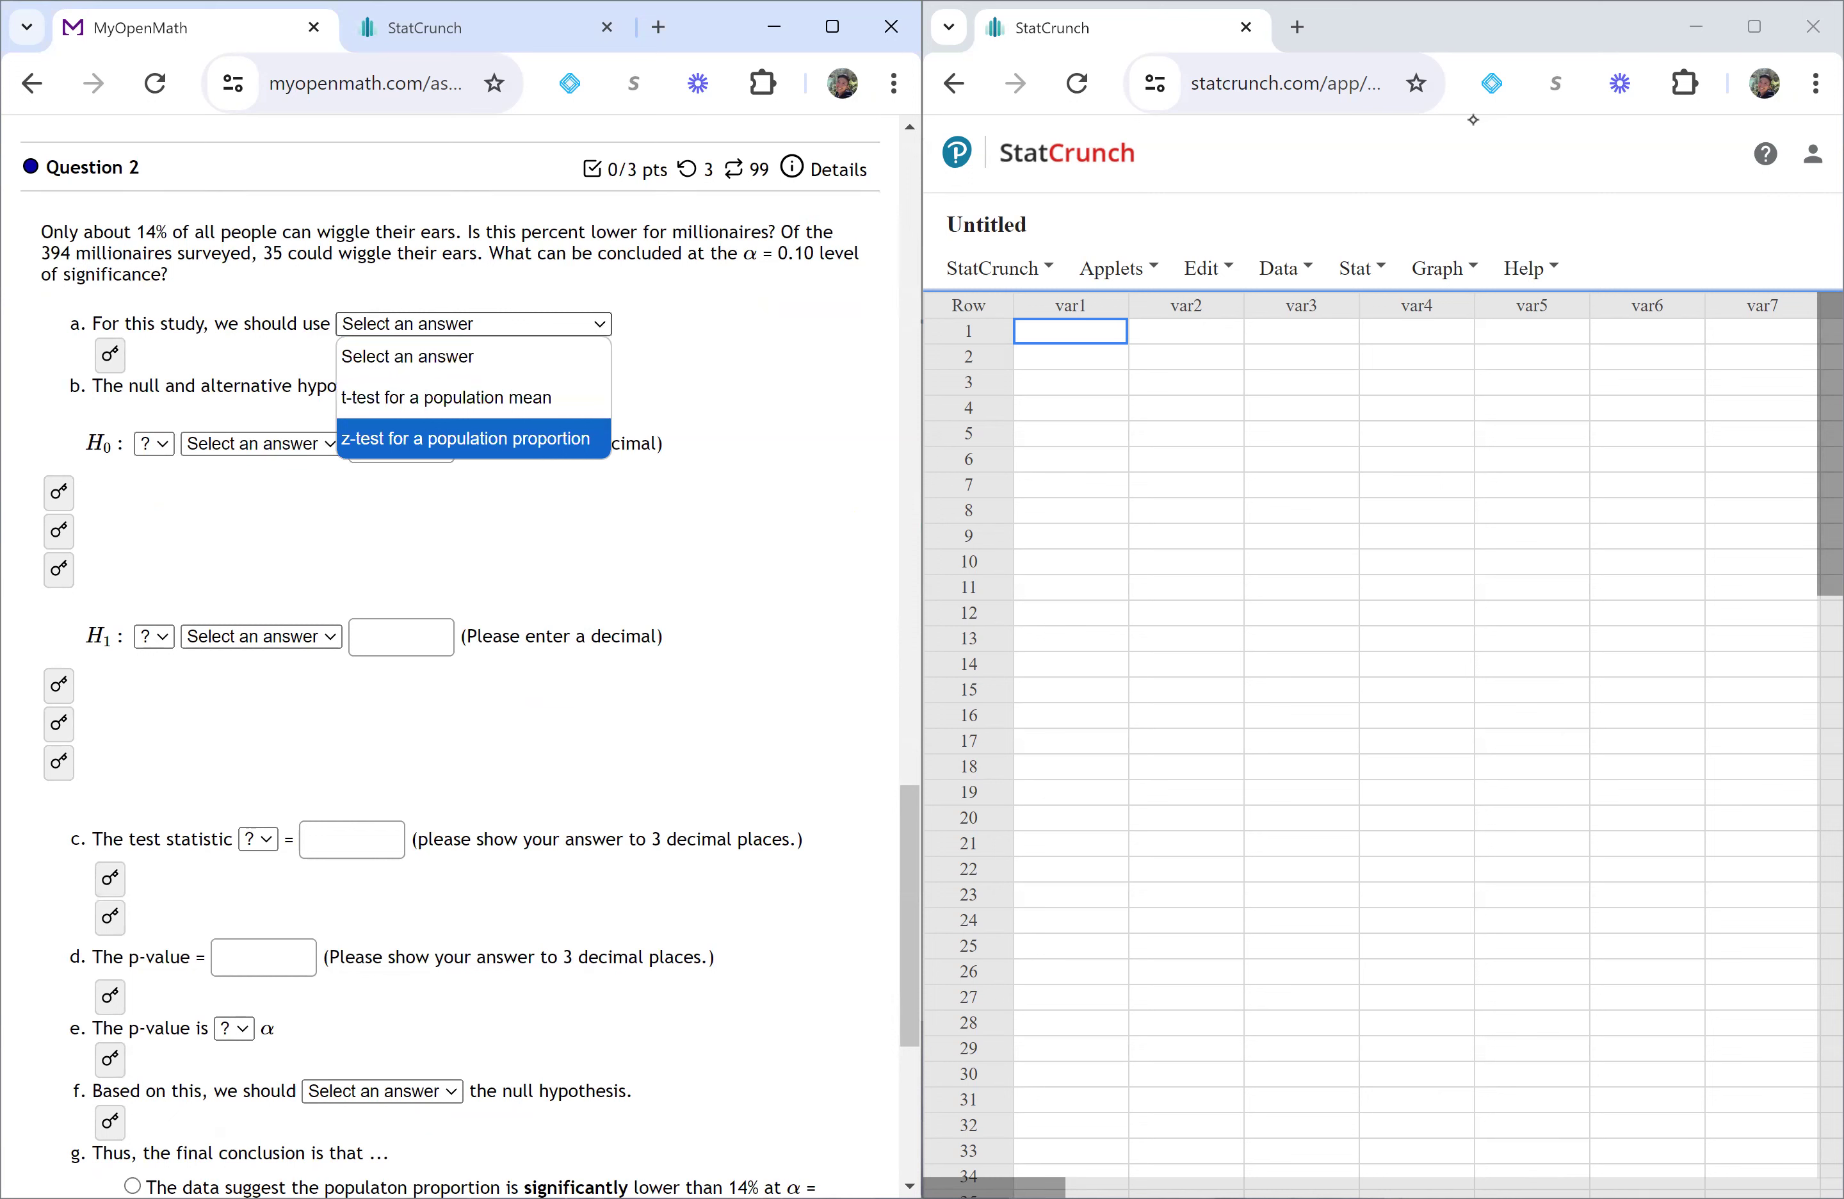
pyautogui.press('Return')
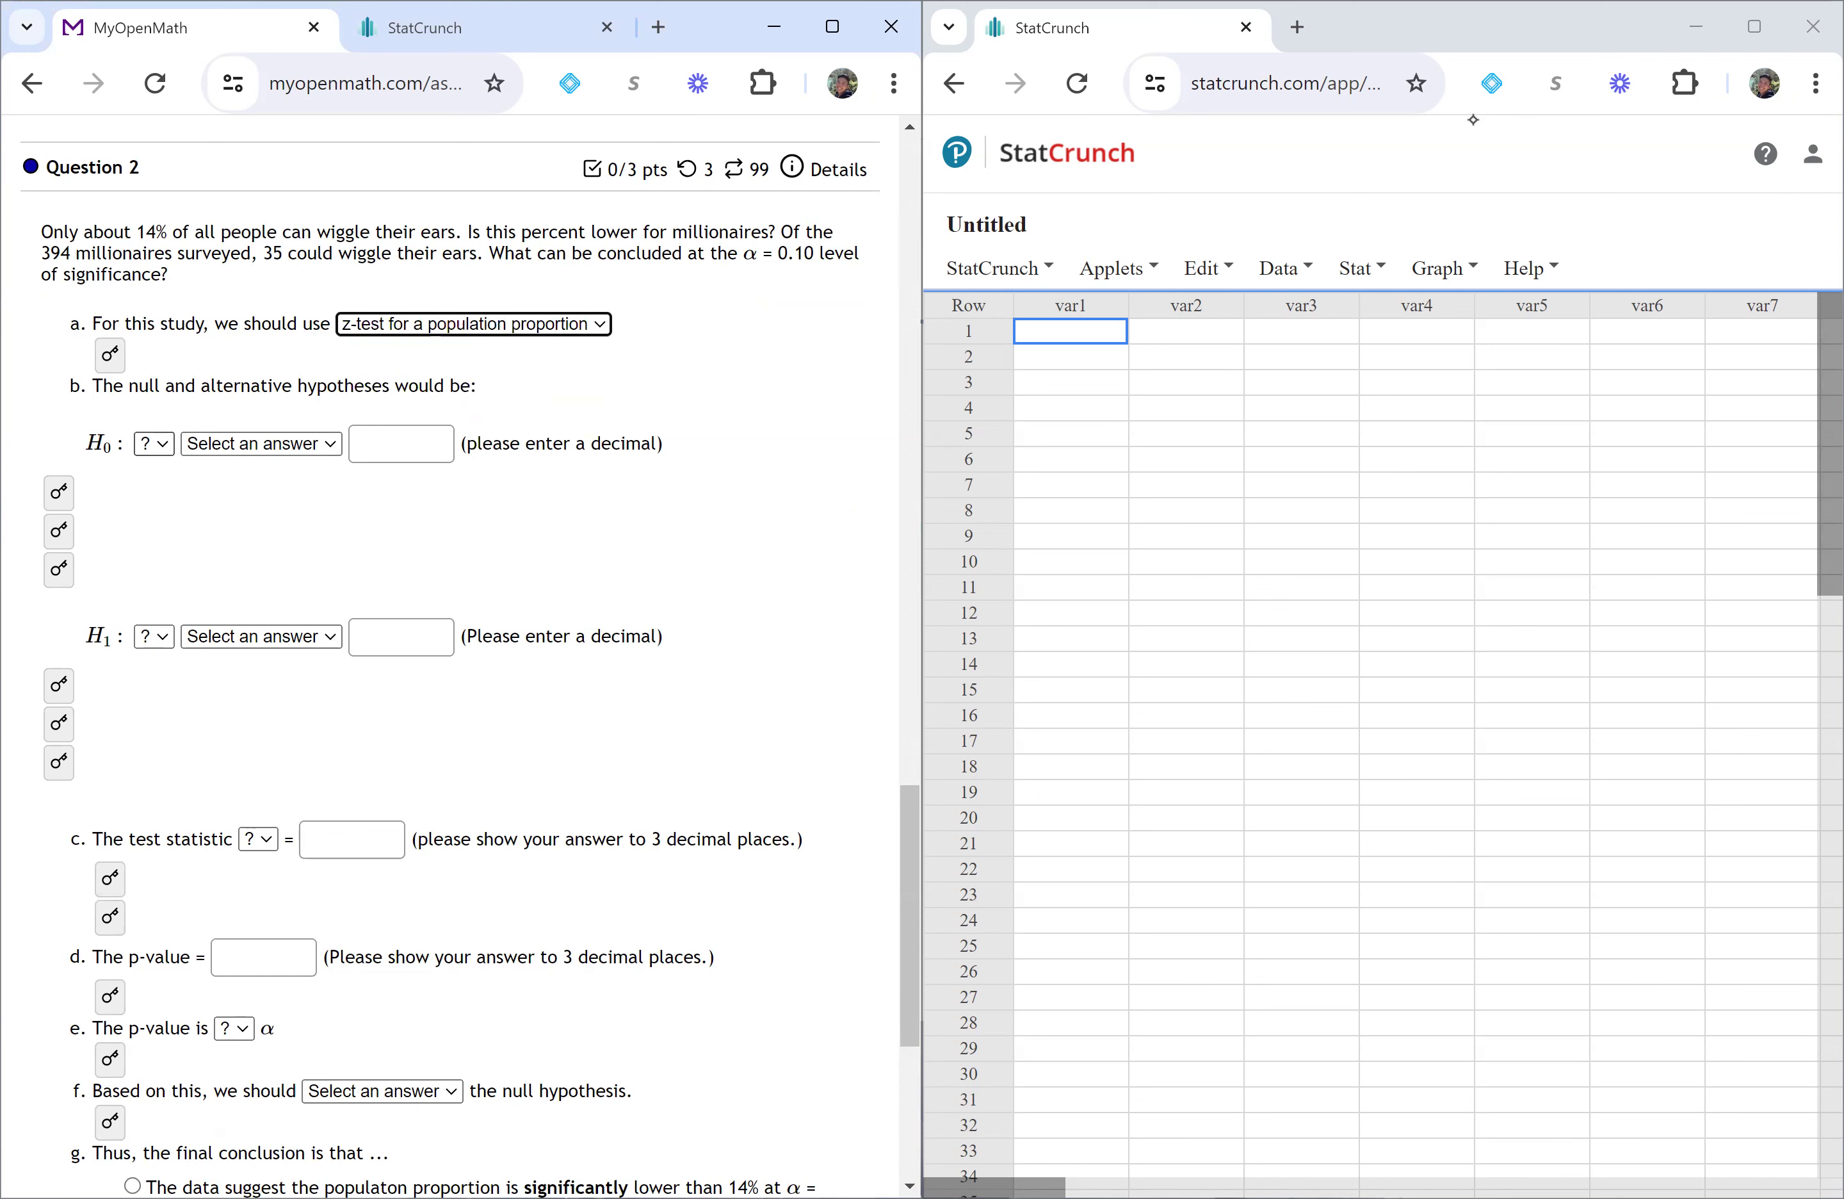
# - Set both hypothesis parameters to p and the null hypothesis comparison to =
pyautogui.press('Tab')
pyautogui.hotkey('alt', 'Down')
pyautogui.press('Down')
pyautogui.press('Down')
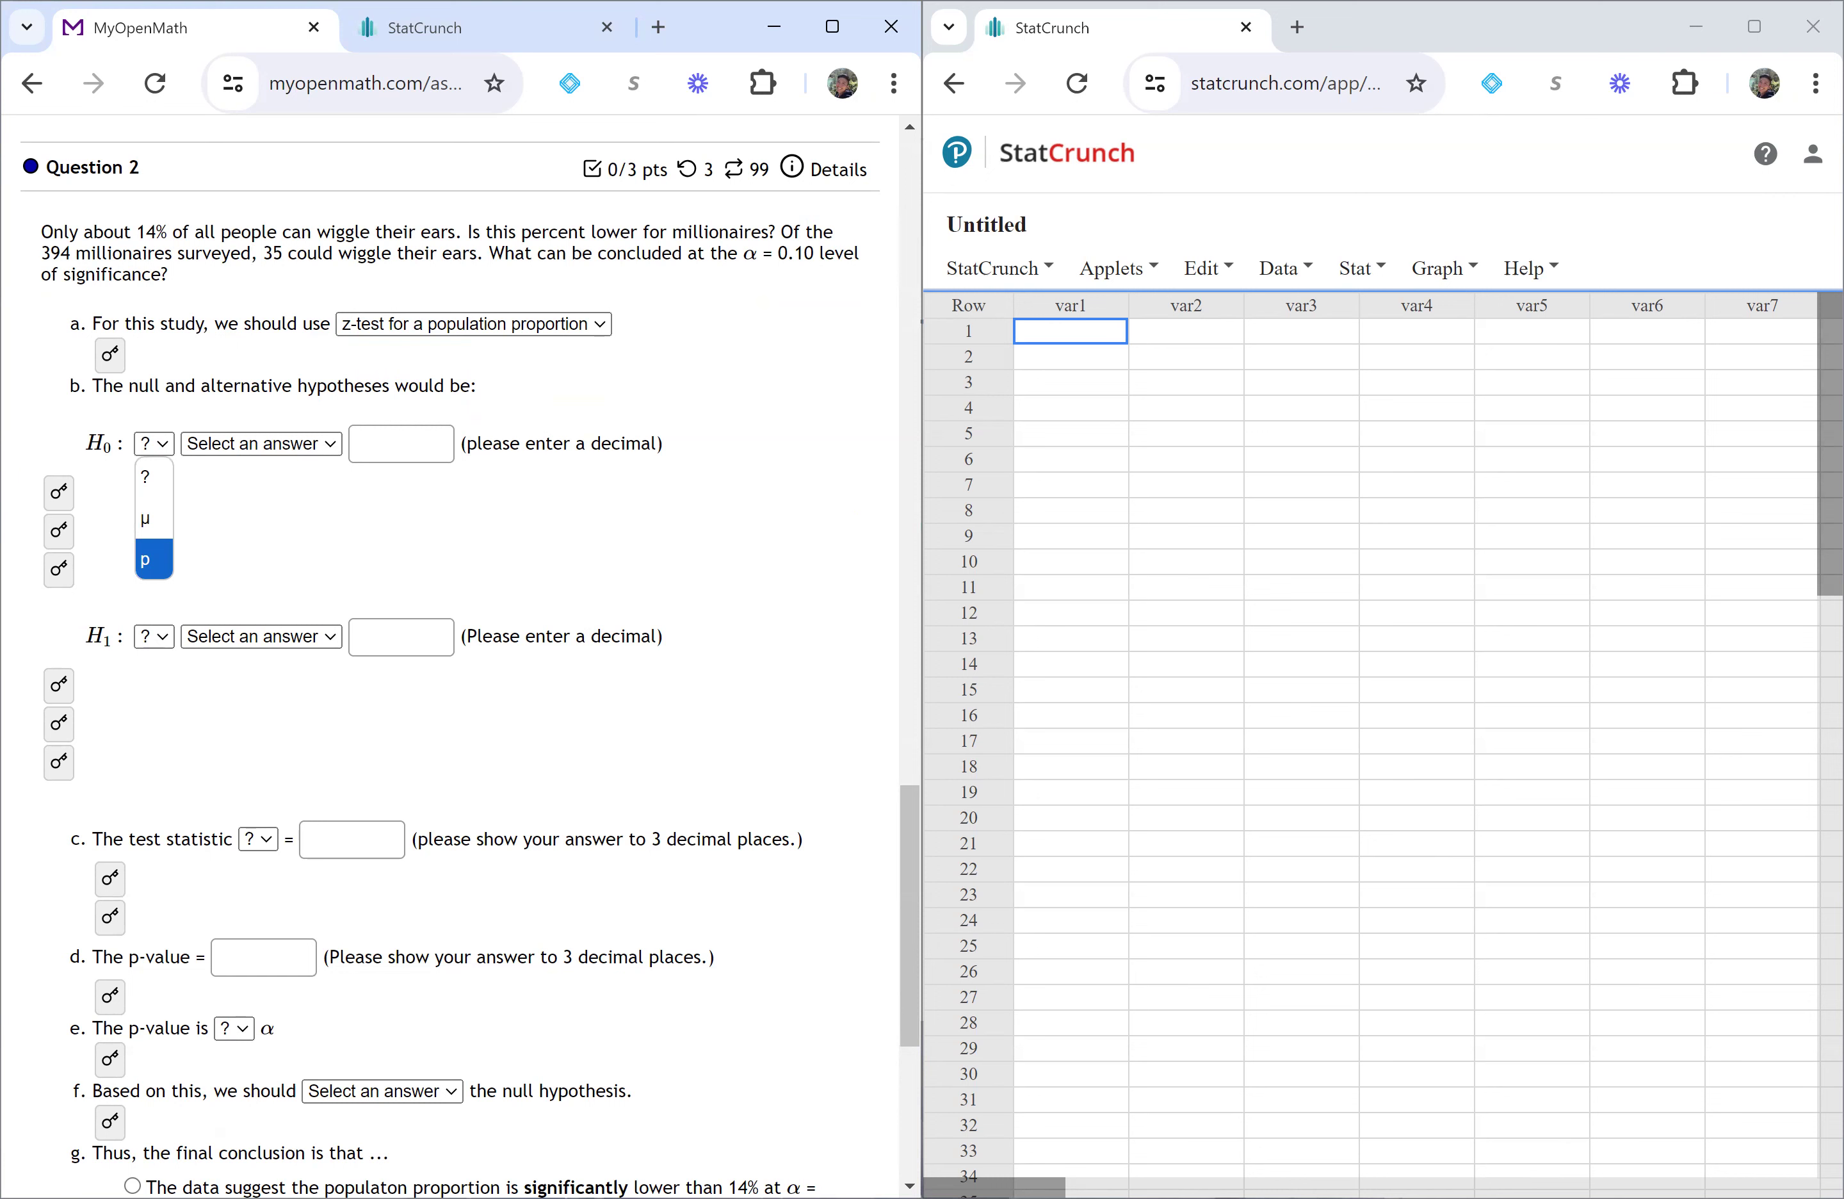
pyautogui.press('Return')
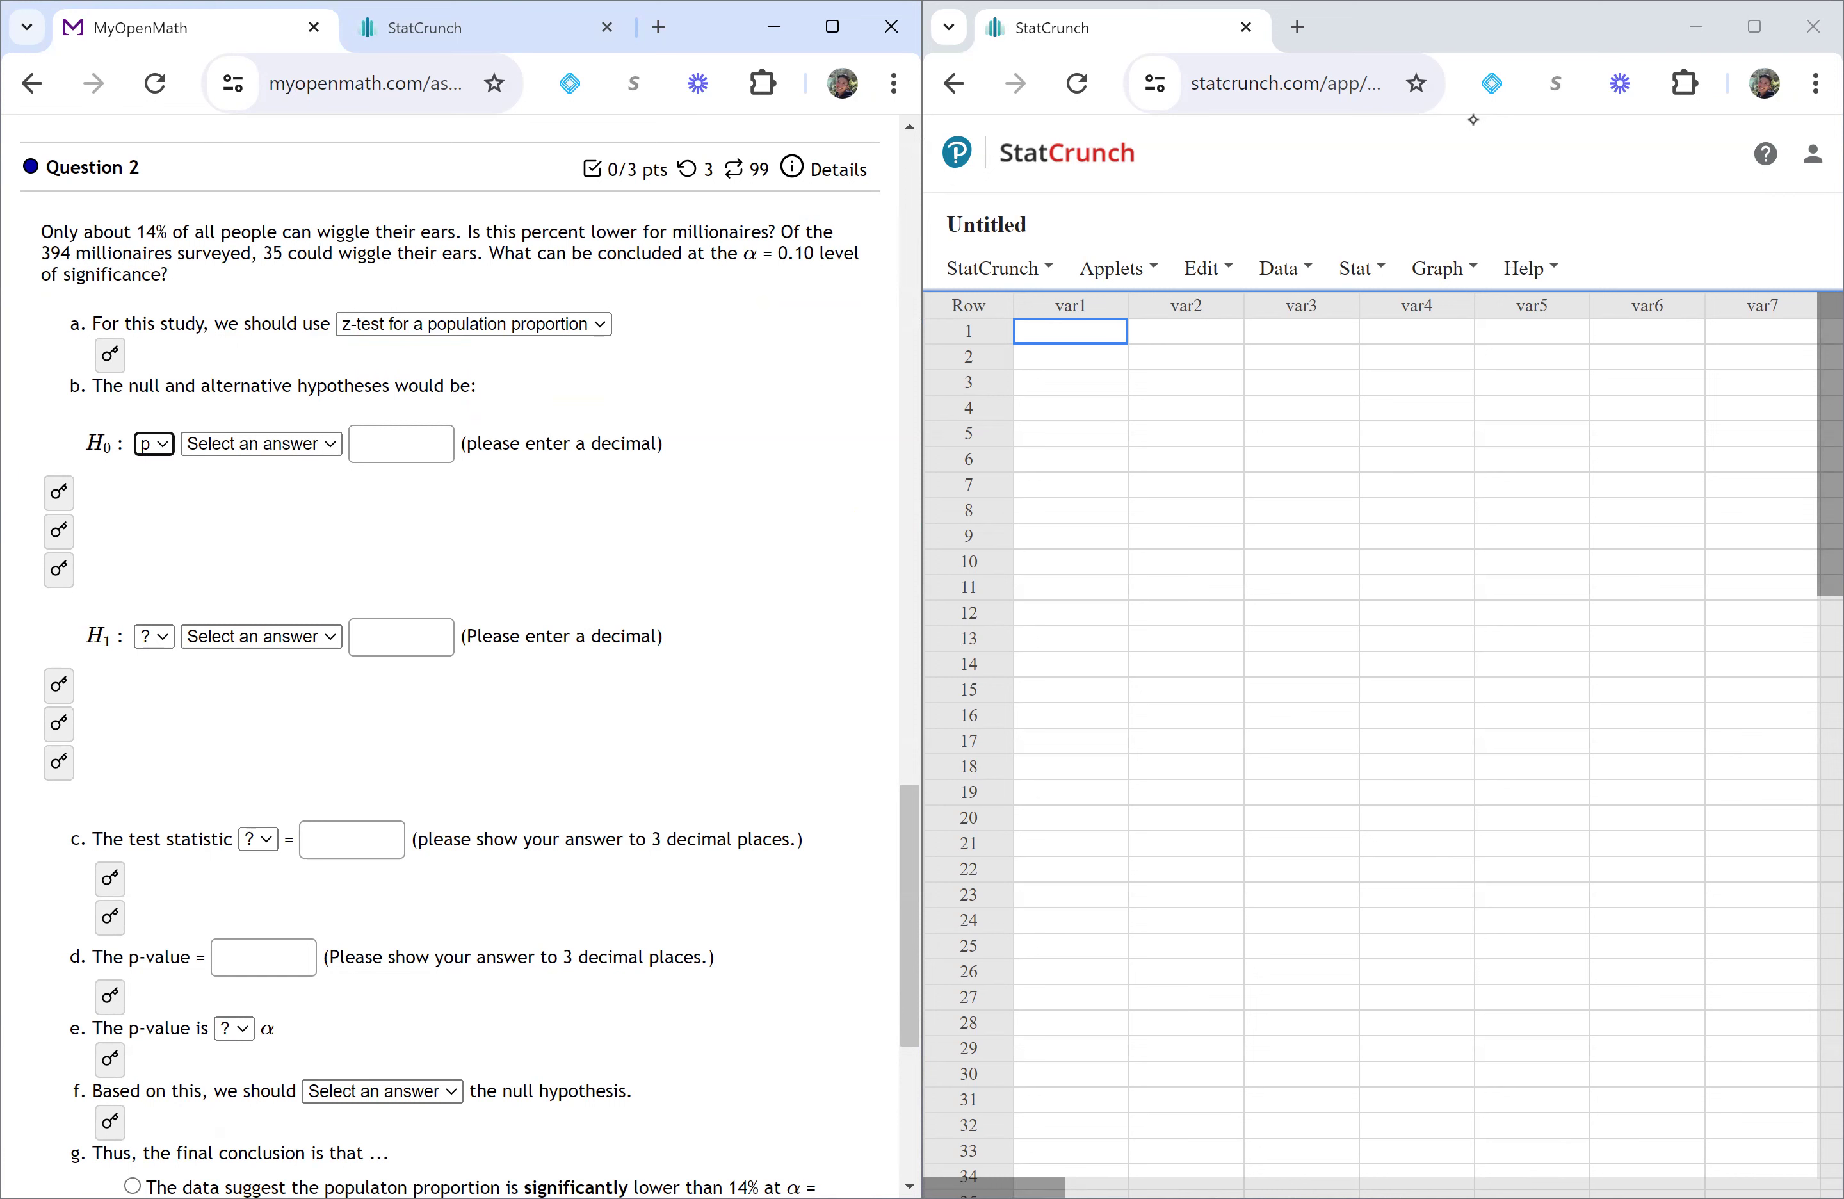
pyautogui.press('Tab')
pyautogui.hotkey('alt', 'Down')
pyautogui.press('Down')
pyautogui.press('Down')
pyautogui.press('Return')
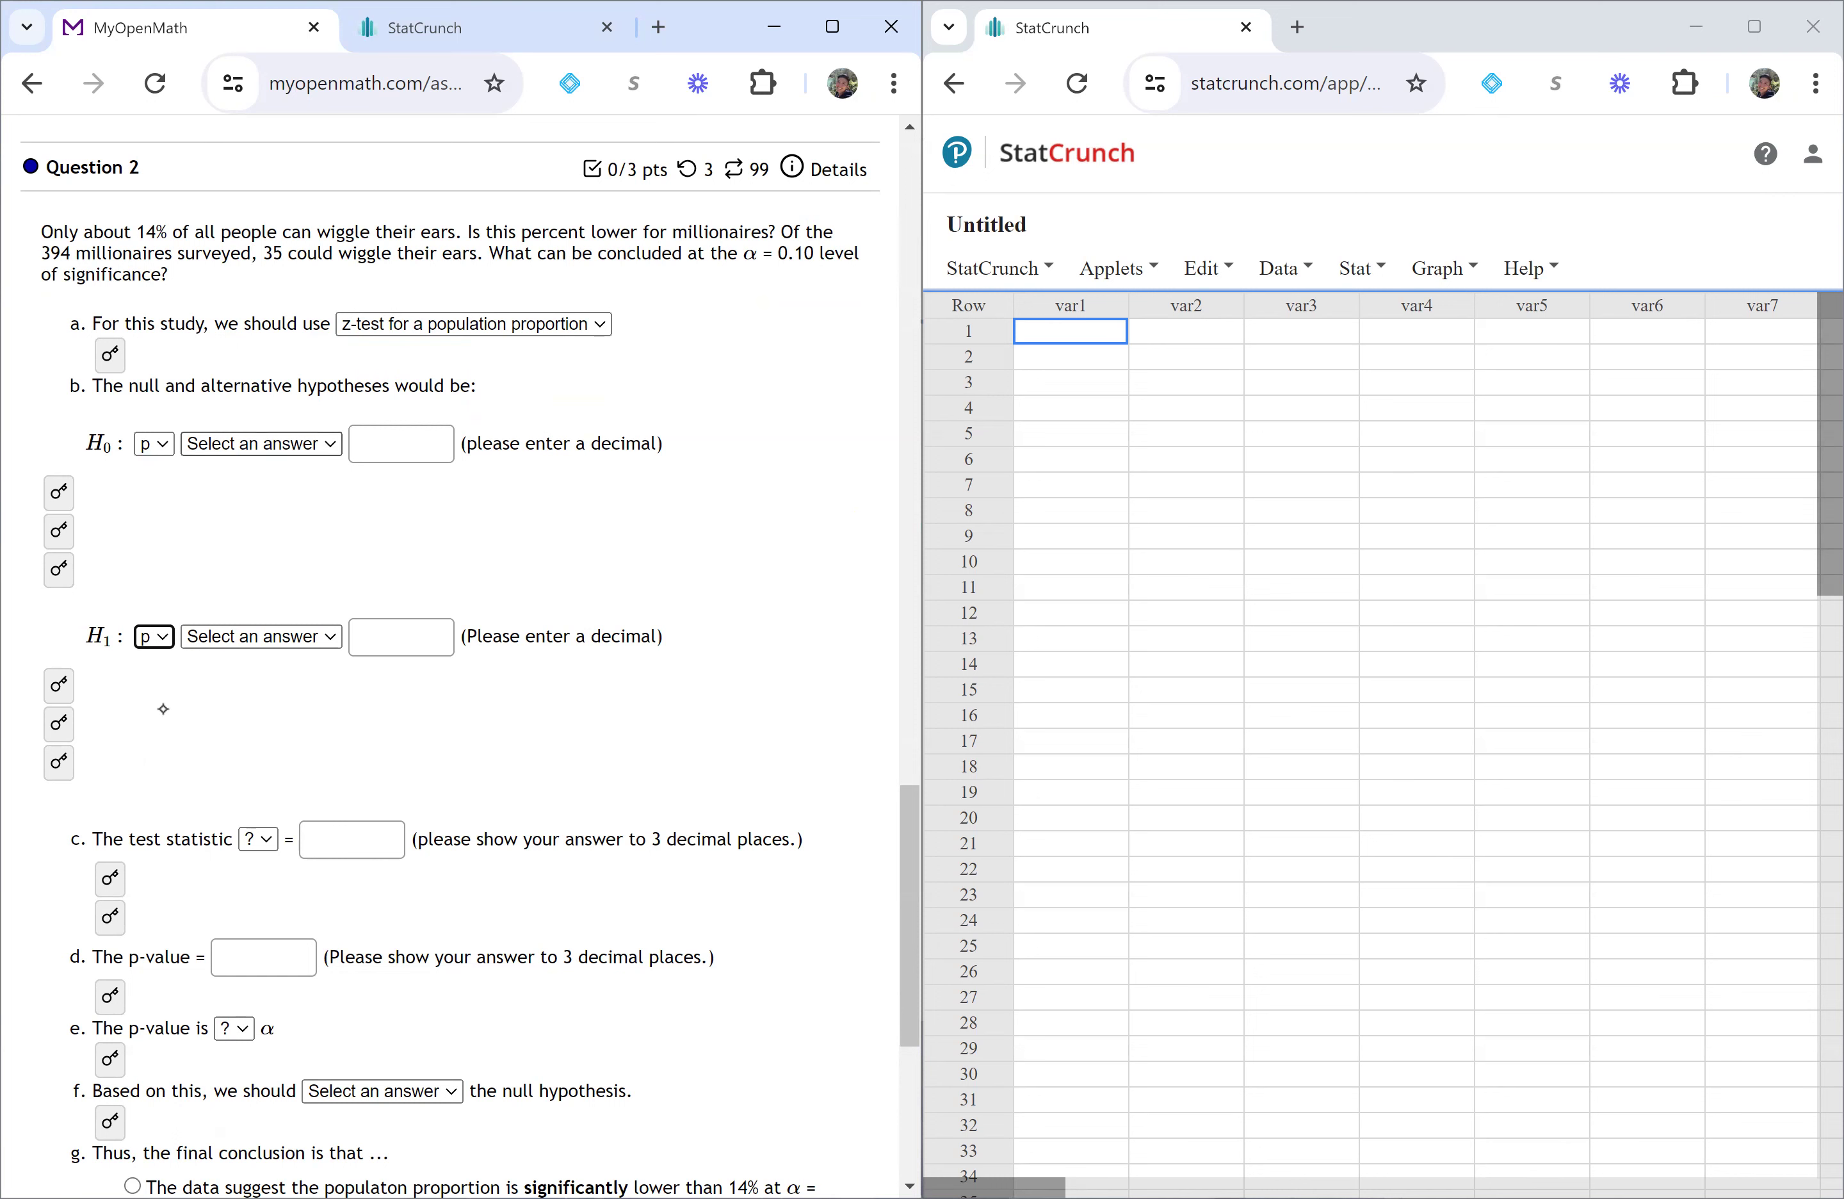
pyautogui.hotkey('alt', 'Down')
pyautogui.press('Down')
pyautogui.press('Down')
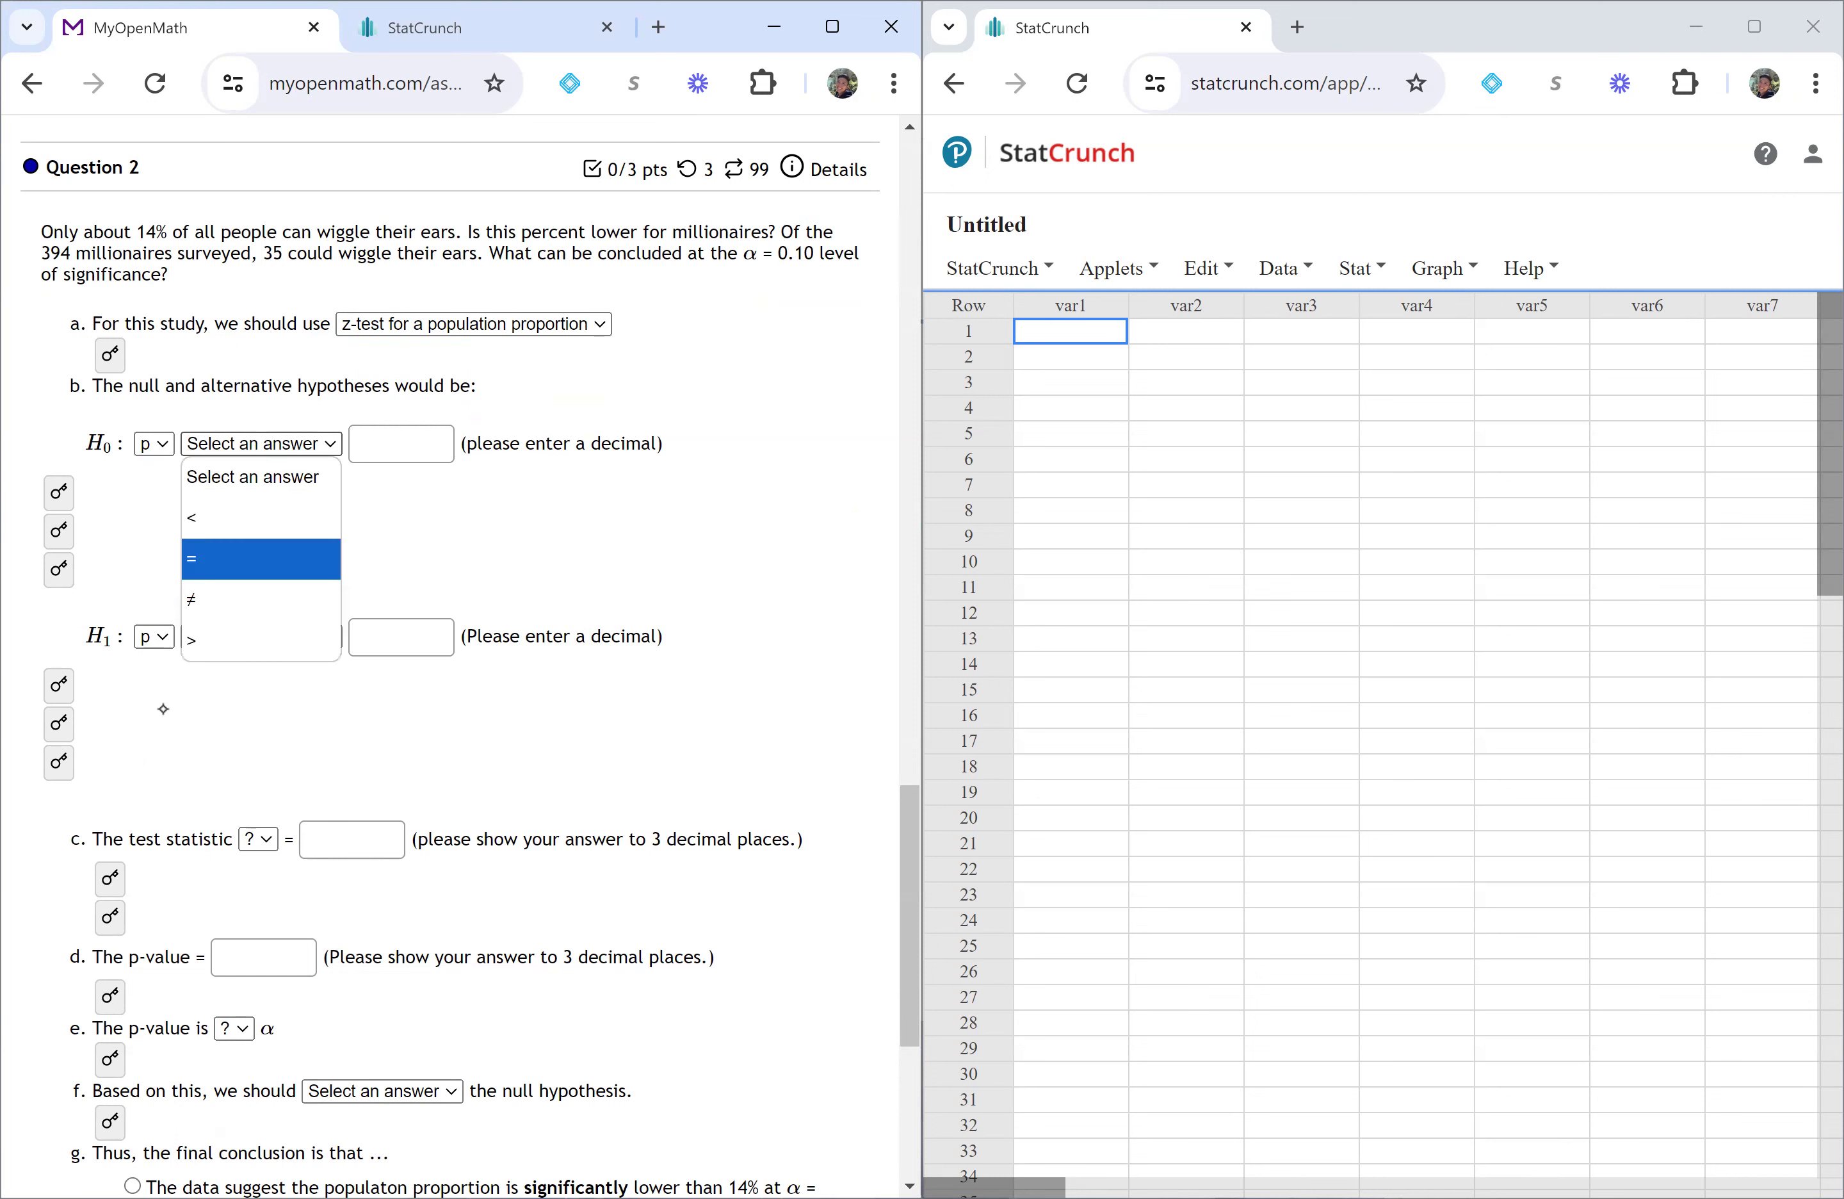
pyautogui.press('Return')
# - Enter .14 as both hypothesized values and set the alternative comparison to <
pyautogui.press('Tab')
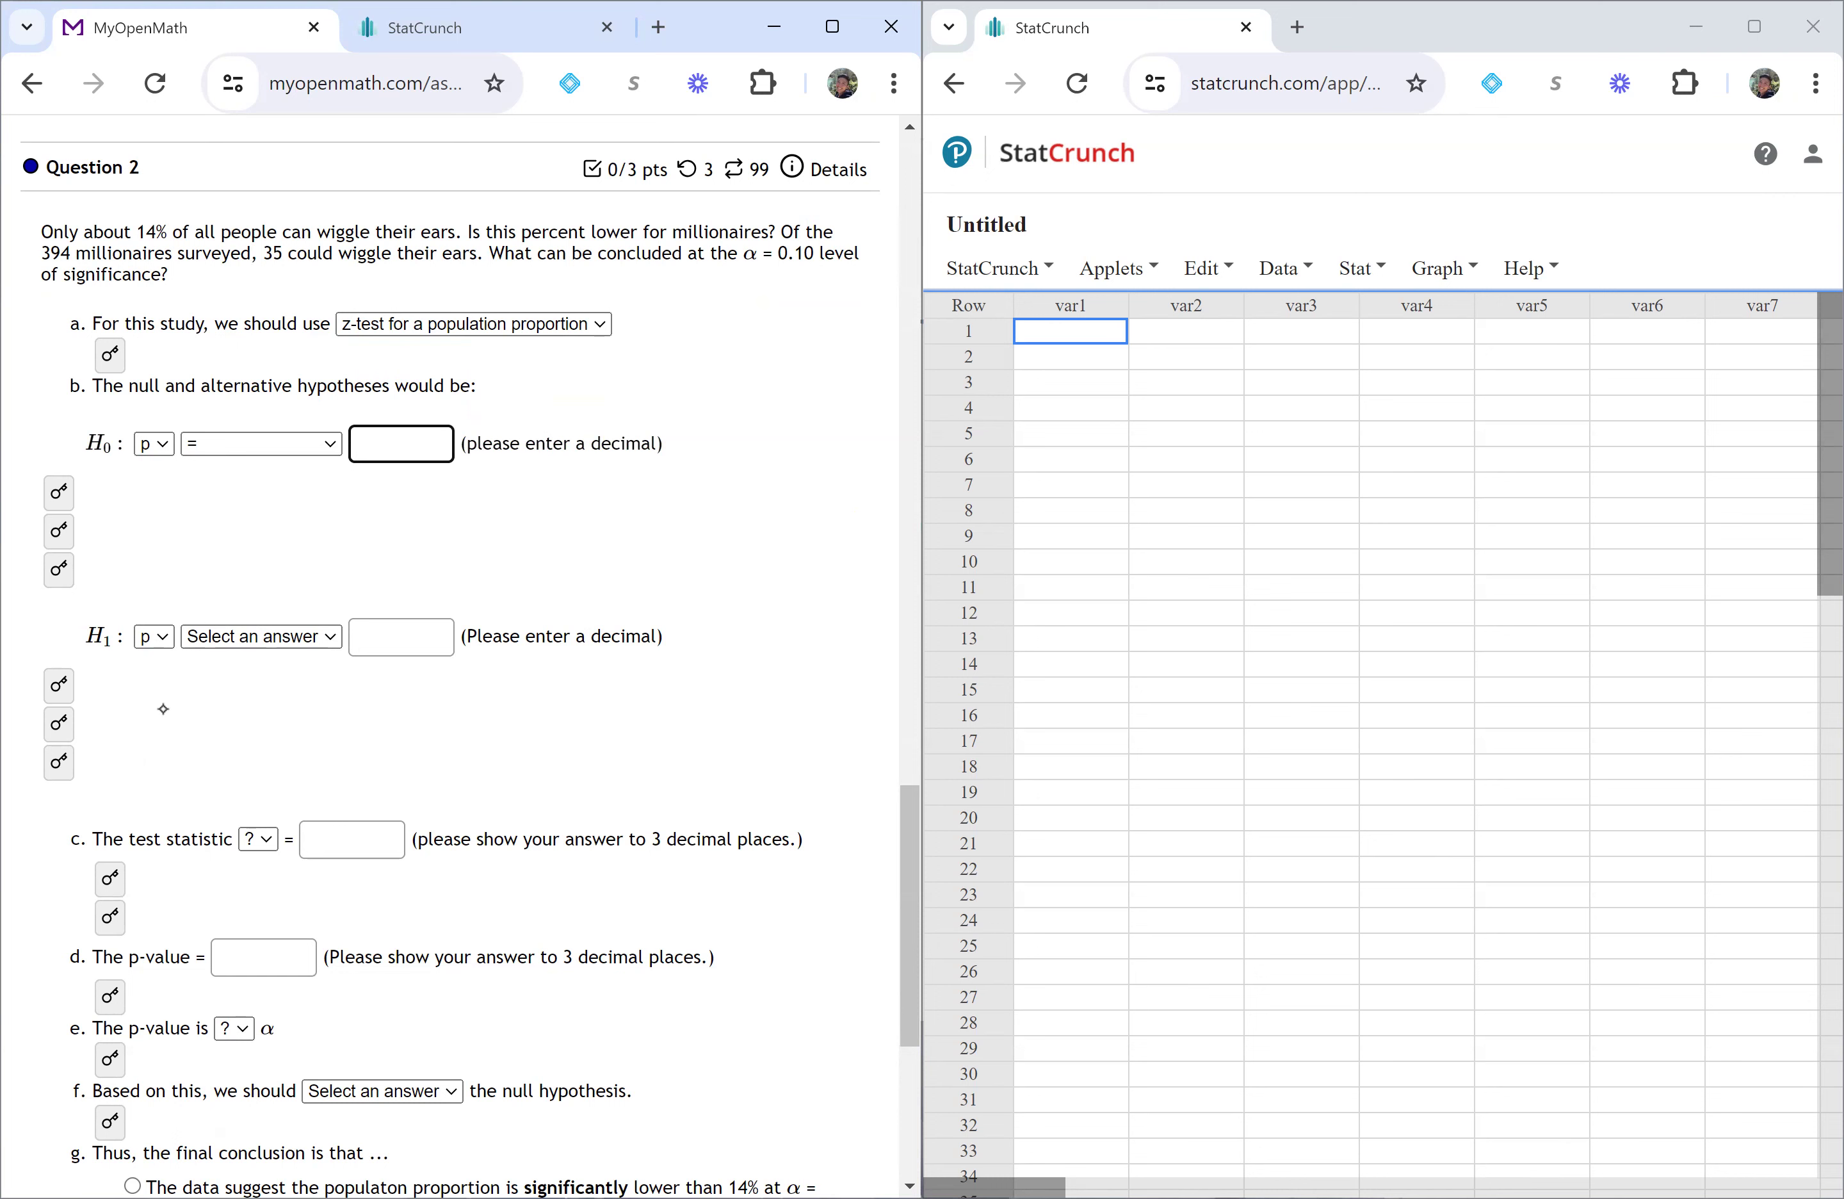
pyautogui.write('.14')
pyautogui.press('Tab')
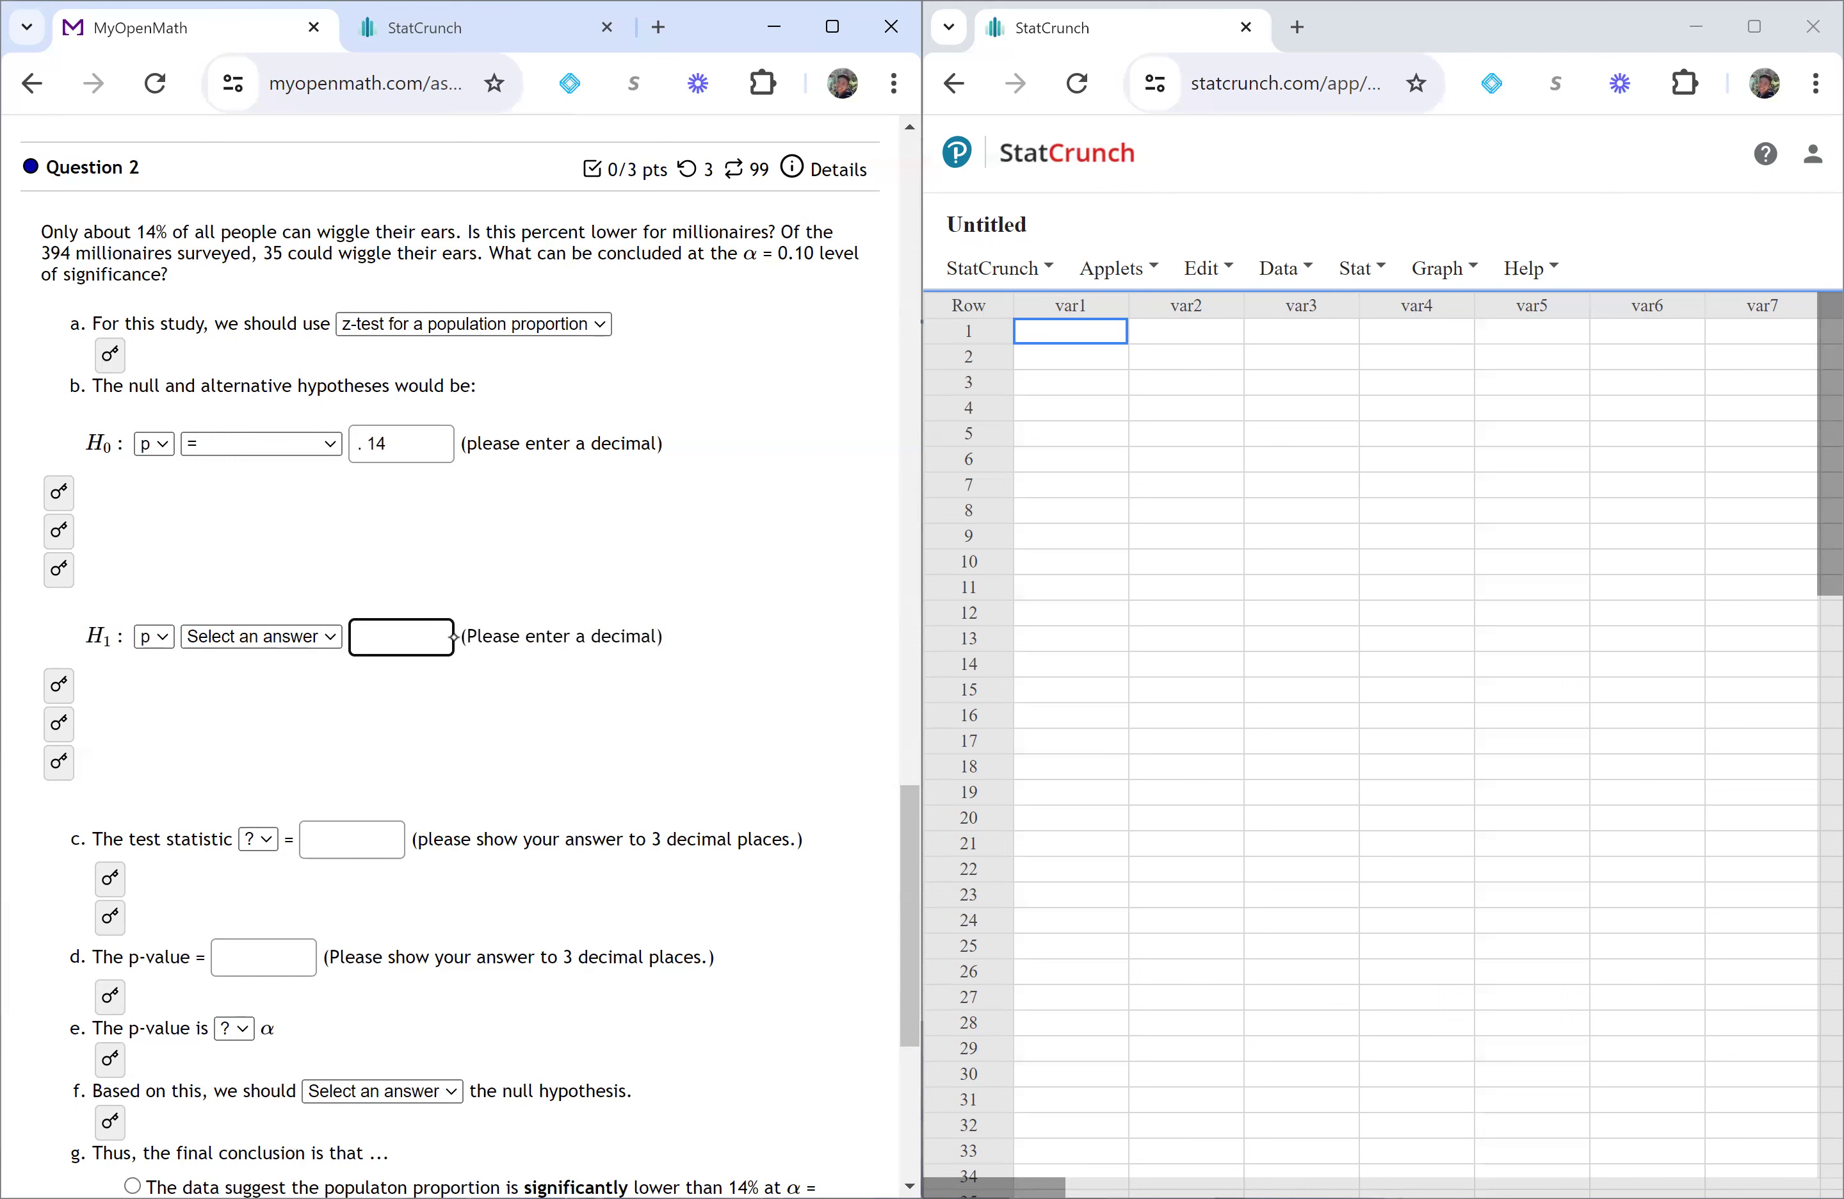
pyautogui.write('.14')
pyautogui.hotkey('shift', 'Tab')
pyautogui.hotkey('alt', 'Down')
pyautogui.press('Down')
pyautogui.press('Return')
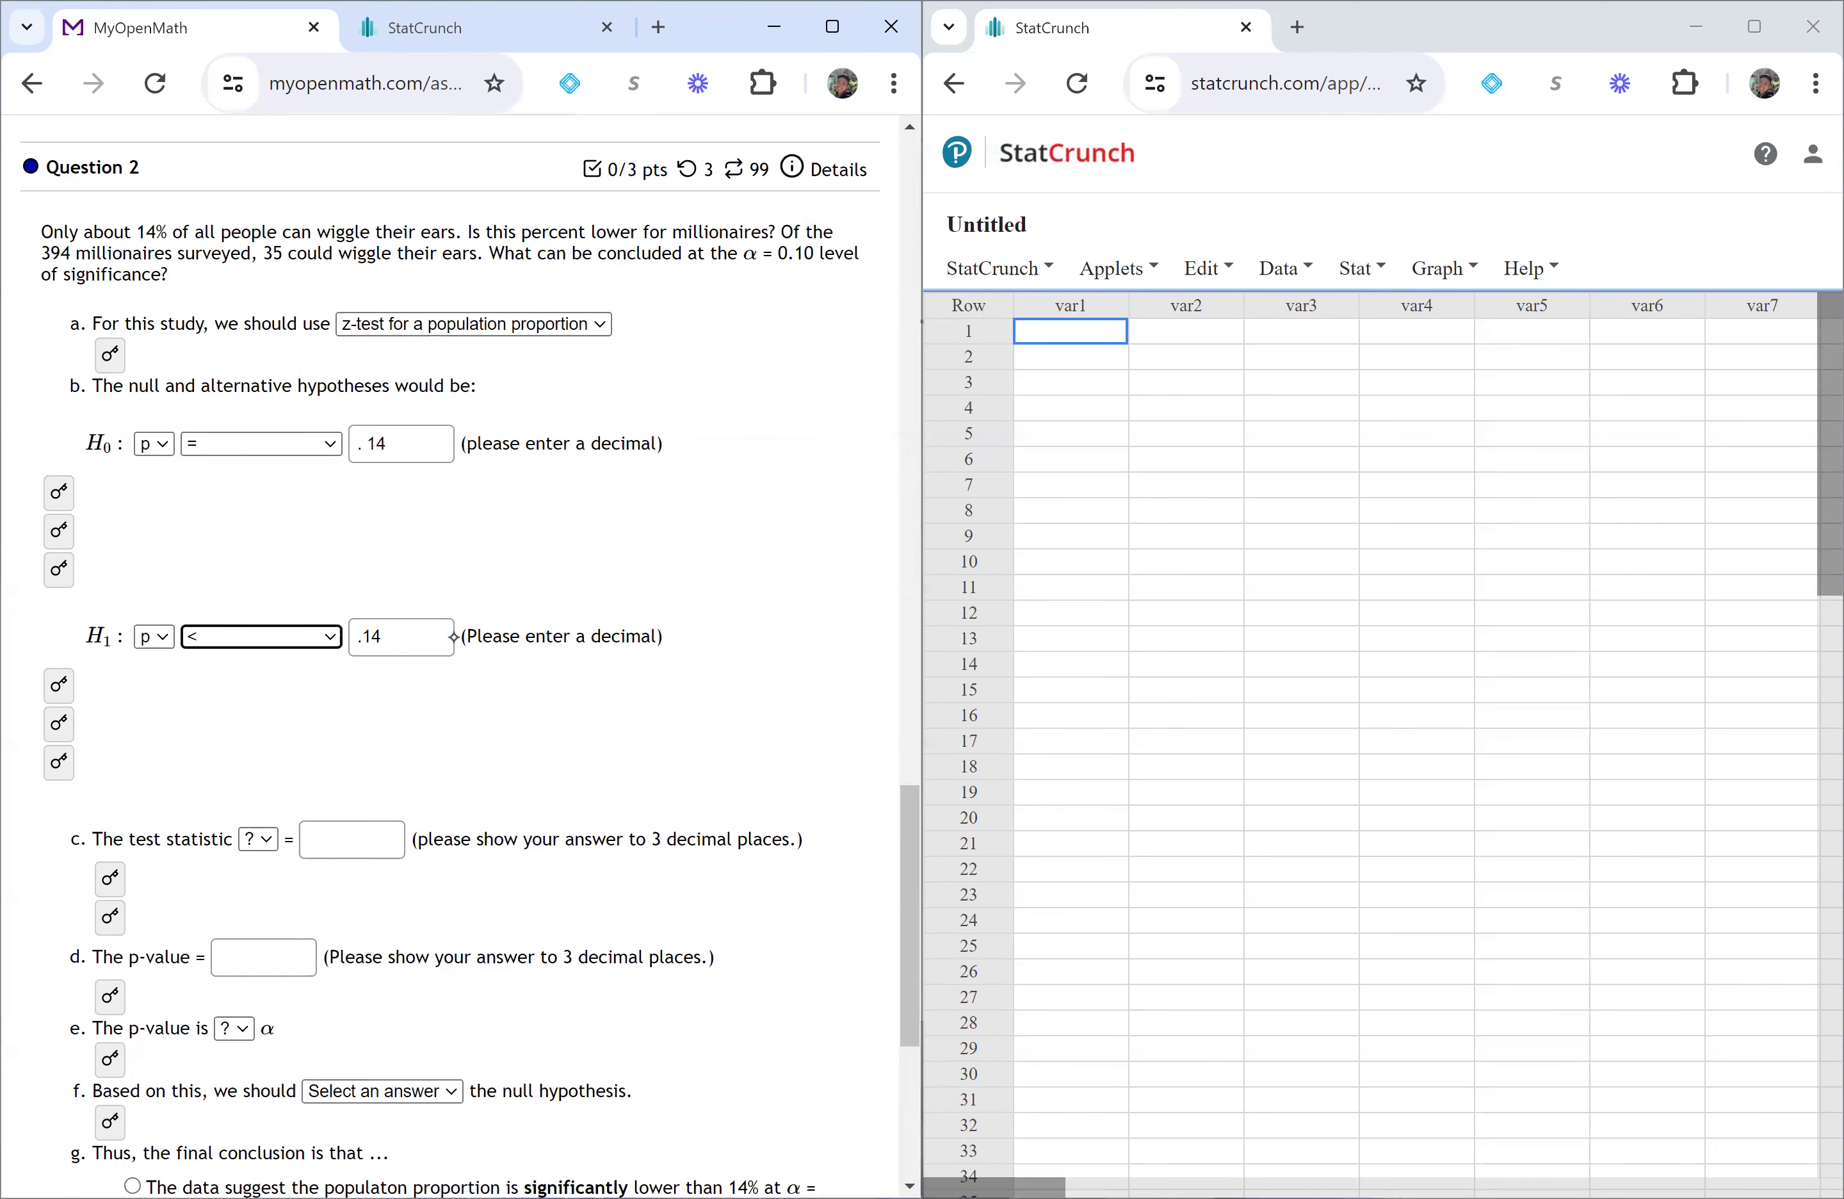
# - Underline the test statistic and p-value labels in parts c, d and e
pyautogui.scroll(-5, 453, 636)
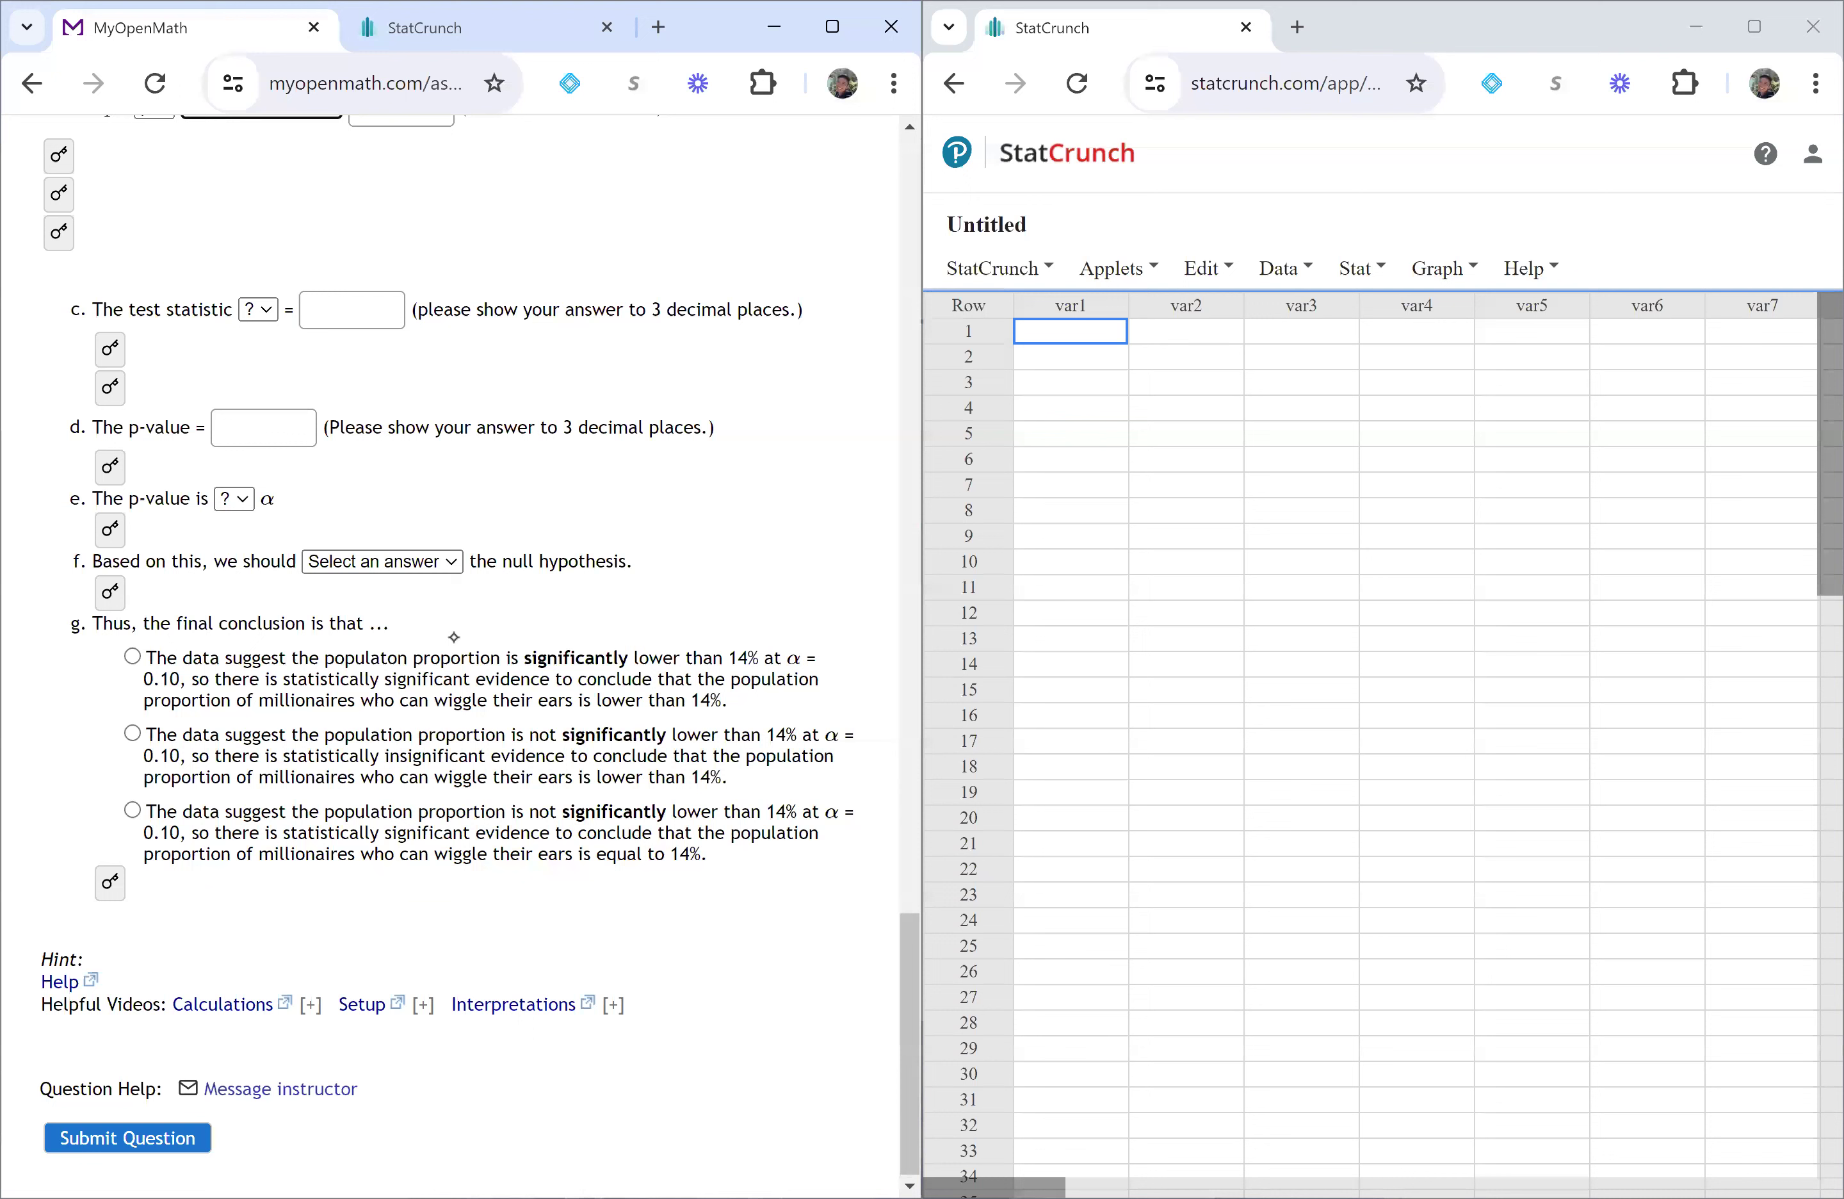
pyautogui.moveTo(144, 336); pyautogui.dragTo(232, 328)
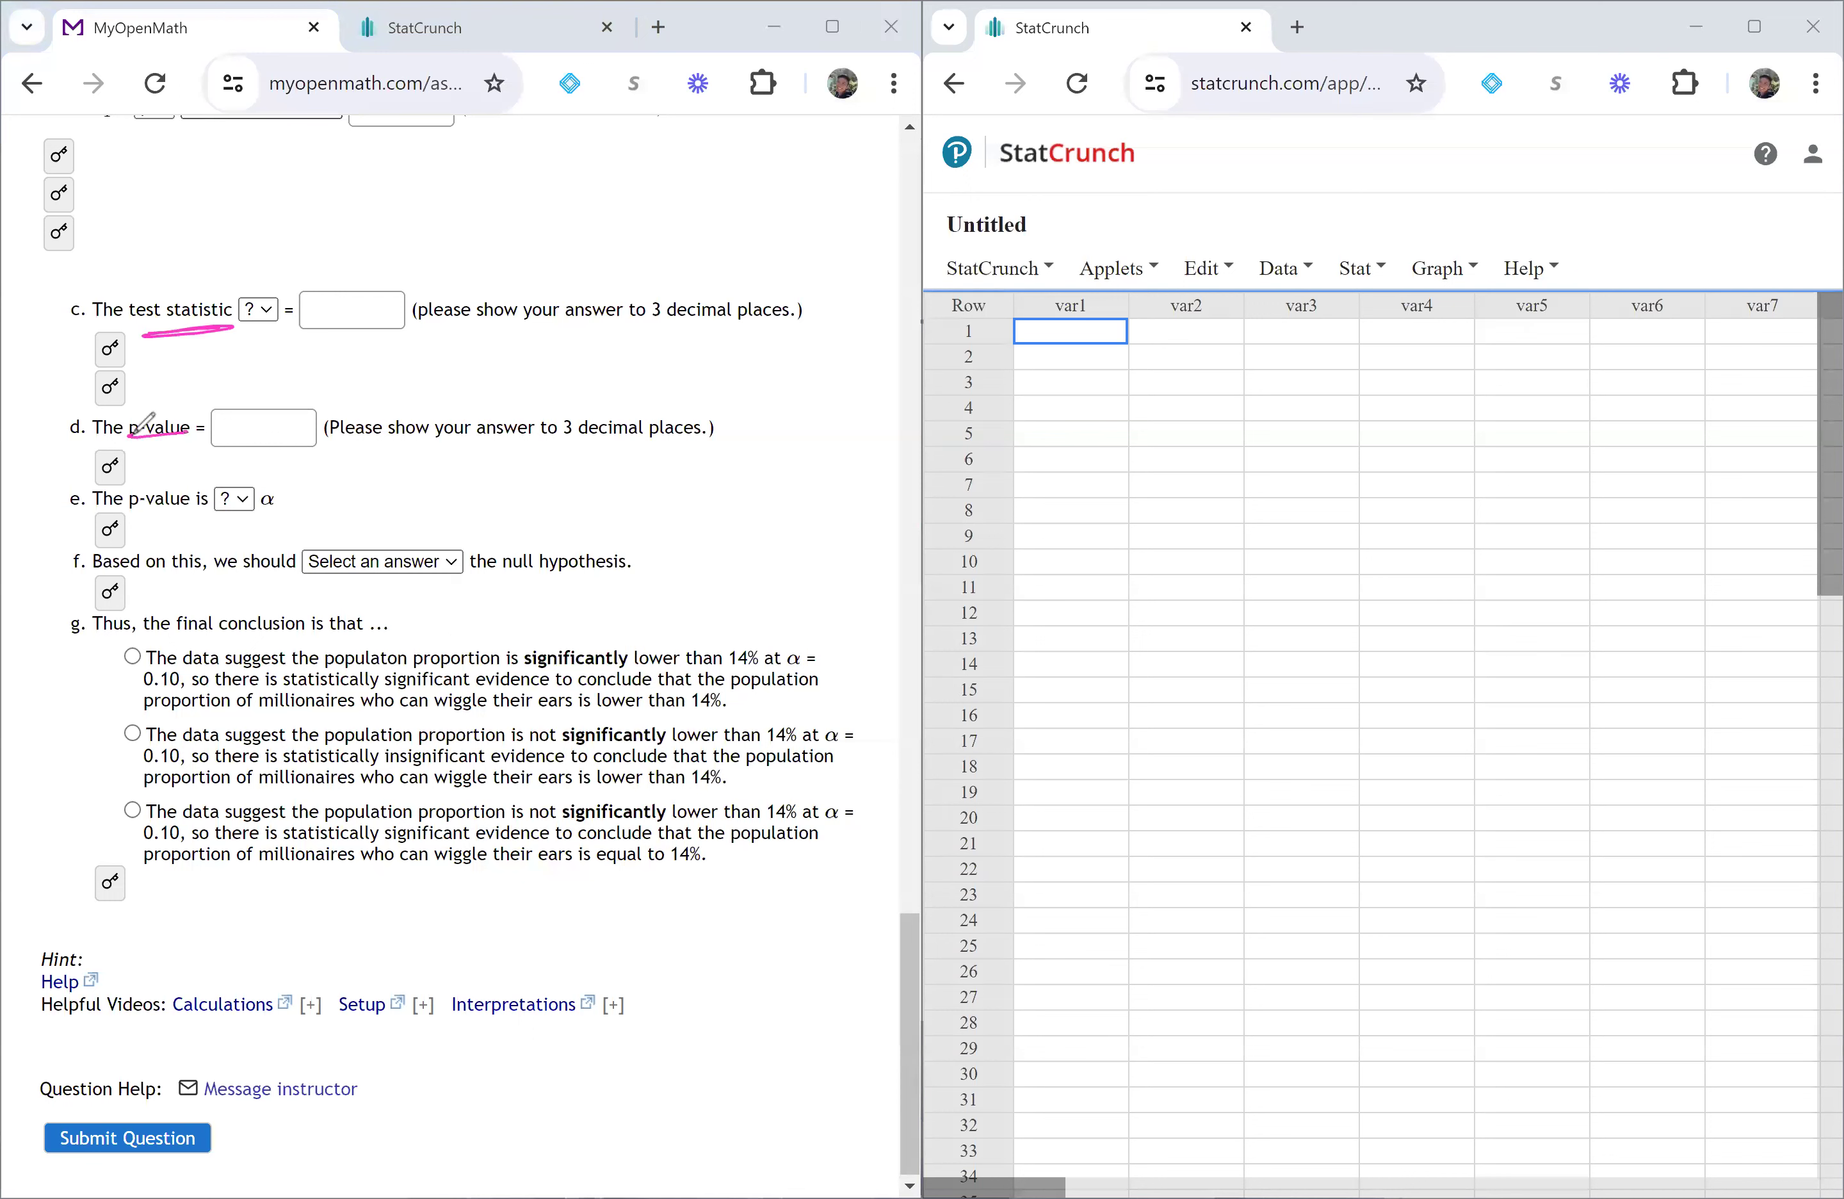
pyautogui.moveTo(129, 440); pyautogui.dragTo(189, 434)
pyautogui.moveTo(140, 521); pyautogui.dragTo(289, 507)
# - Open StatCrunch's one-sample proportion test with summary counts via Stat > Proportion Stats
pyautogui.click(1362, 267)
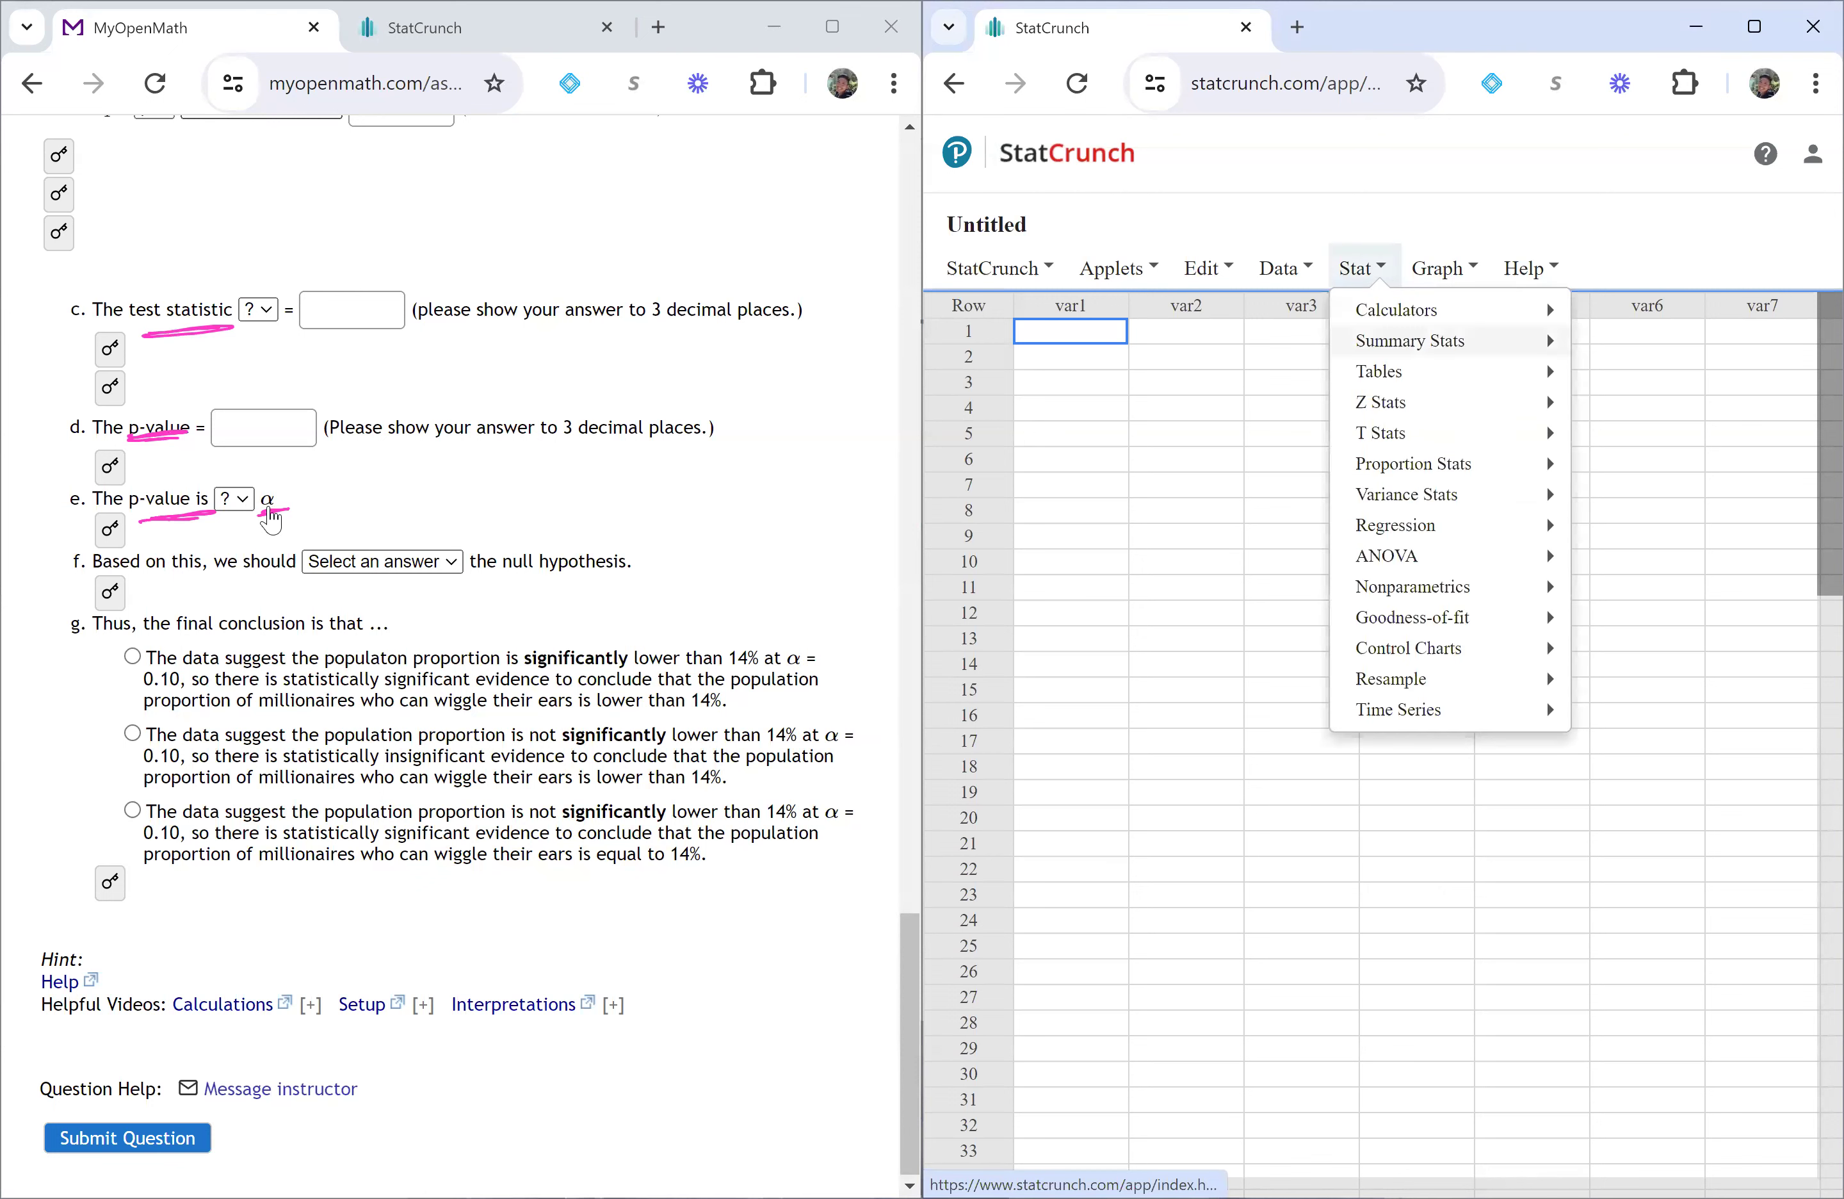
pyautogui.moveTo(1414, 463)
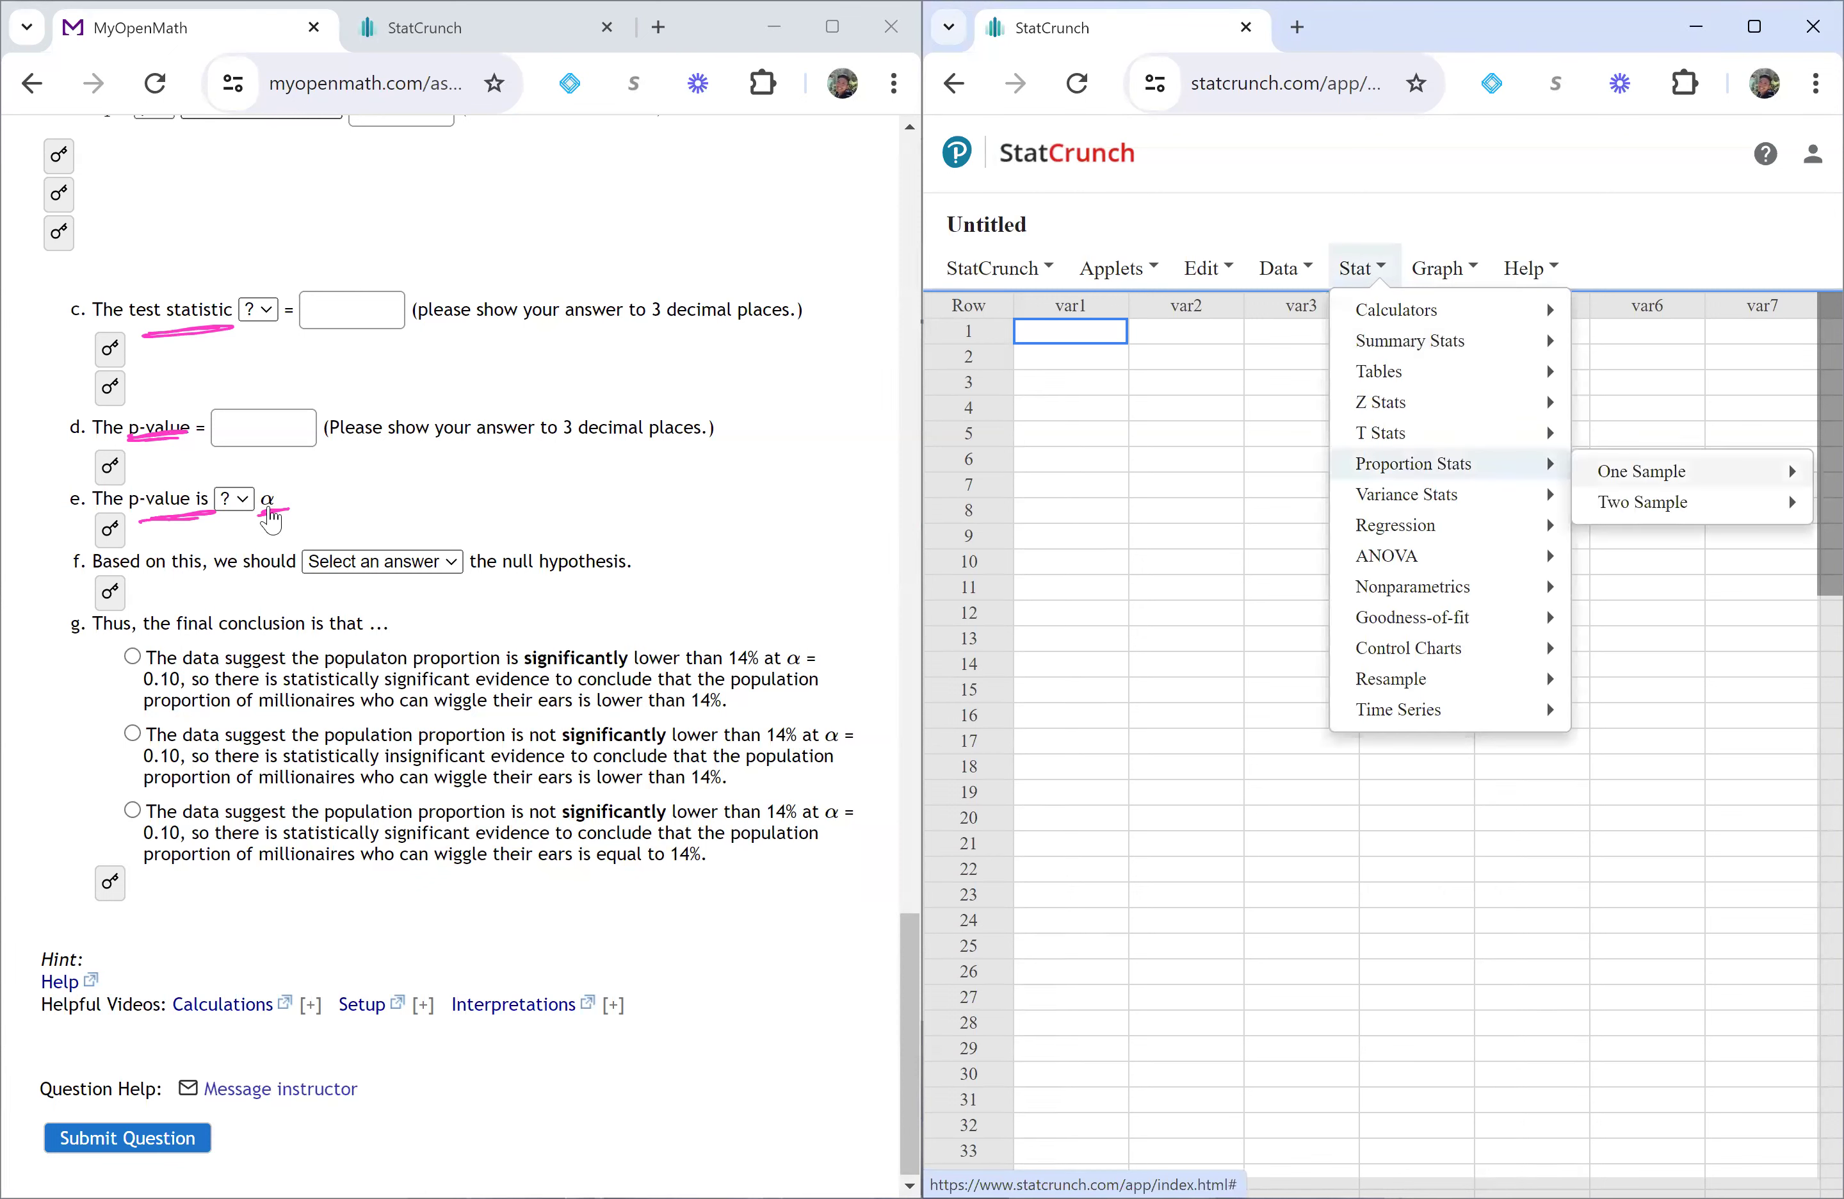
pyautogui.moveTo(1641, 470)
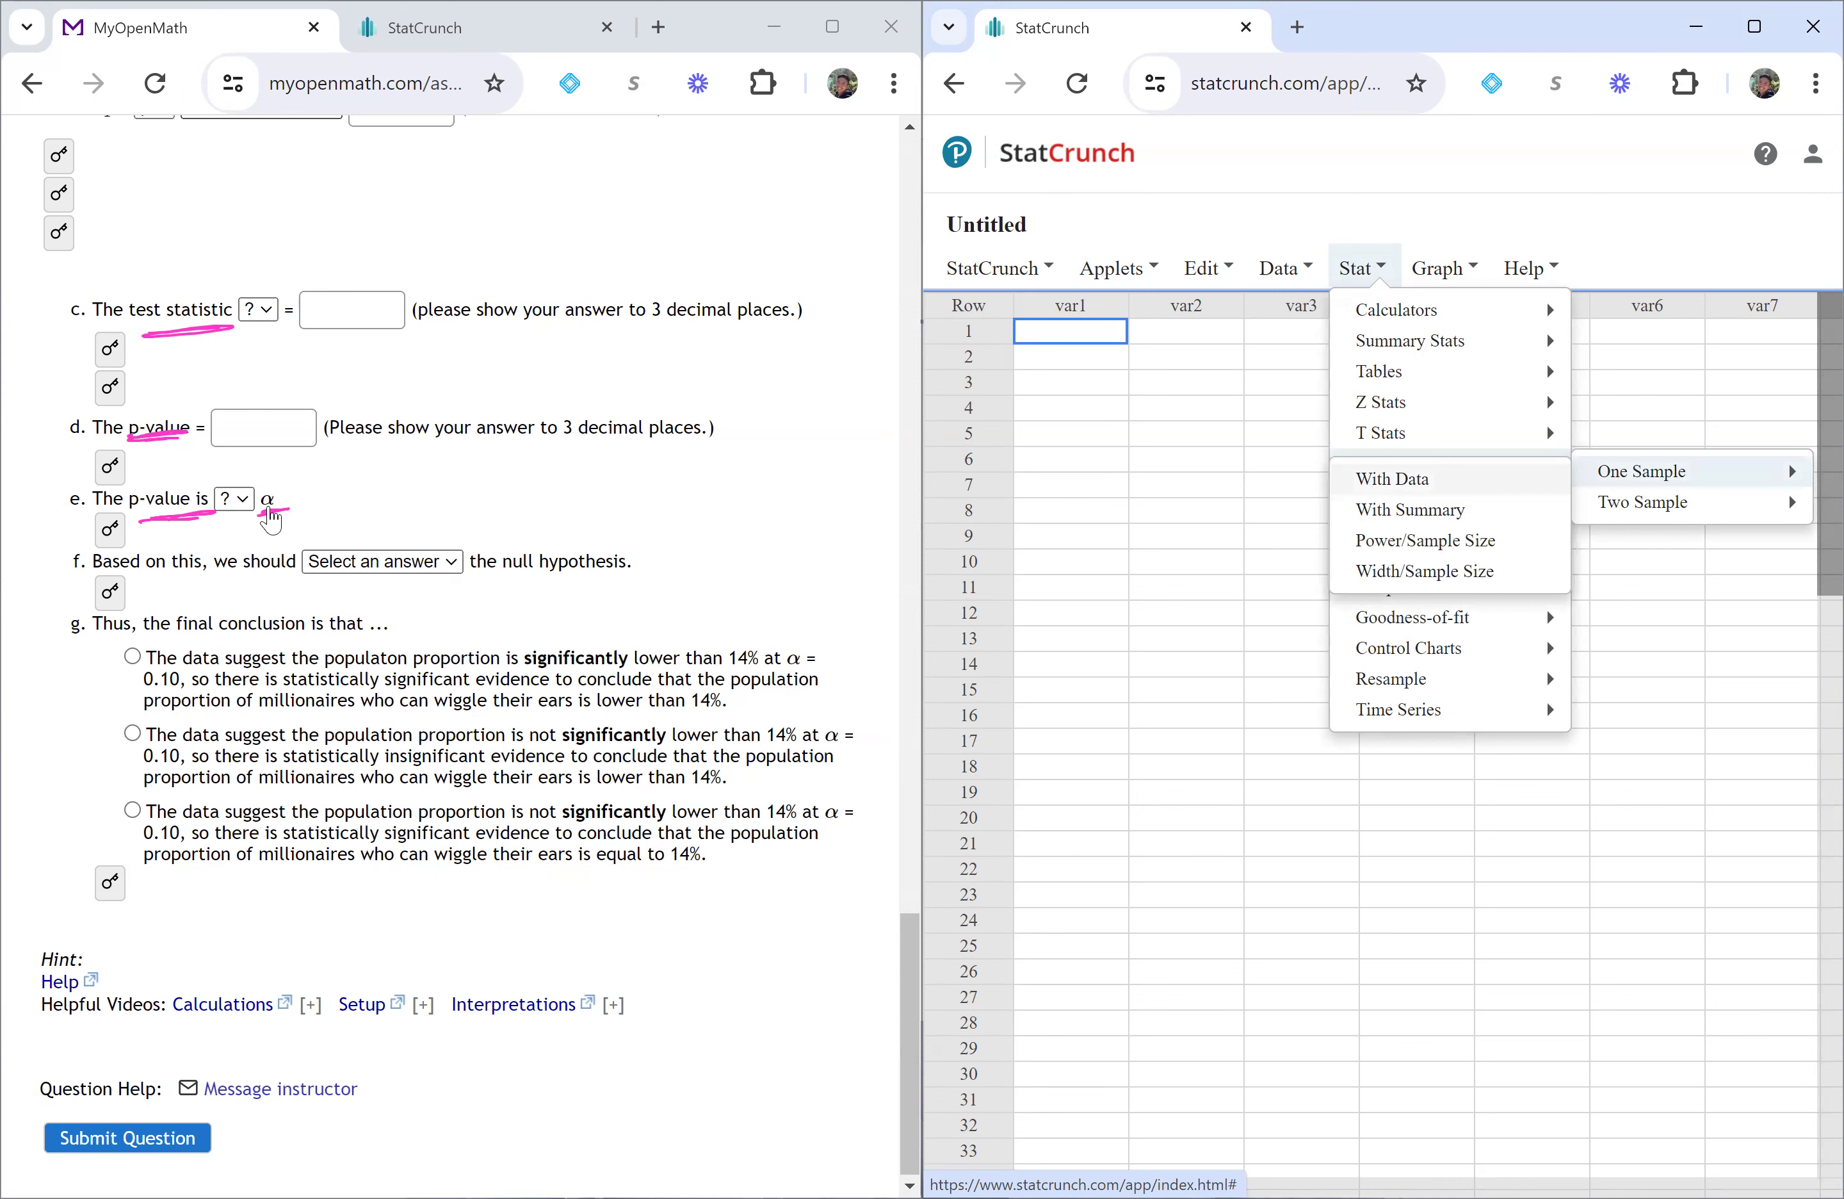
pyautogui.click(1410, 509)
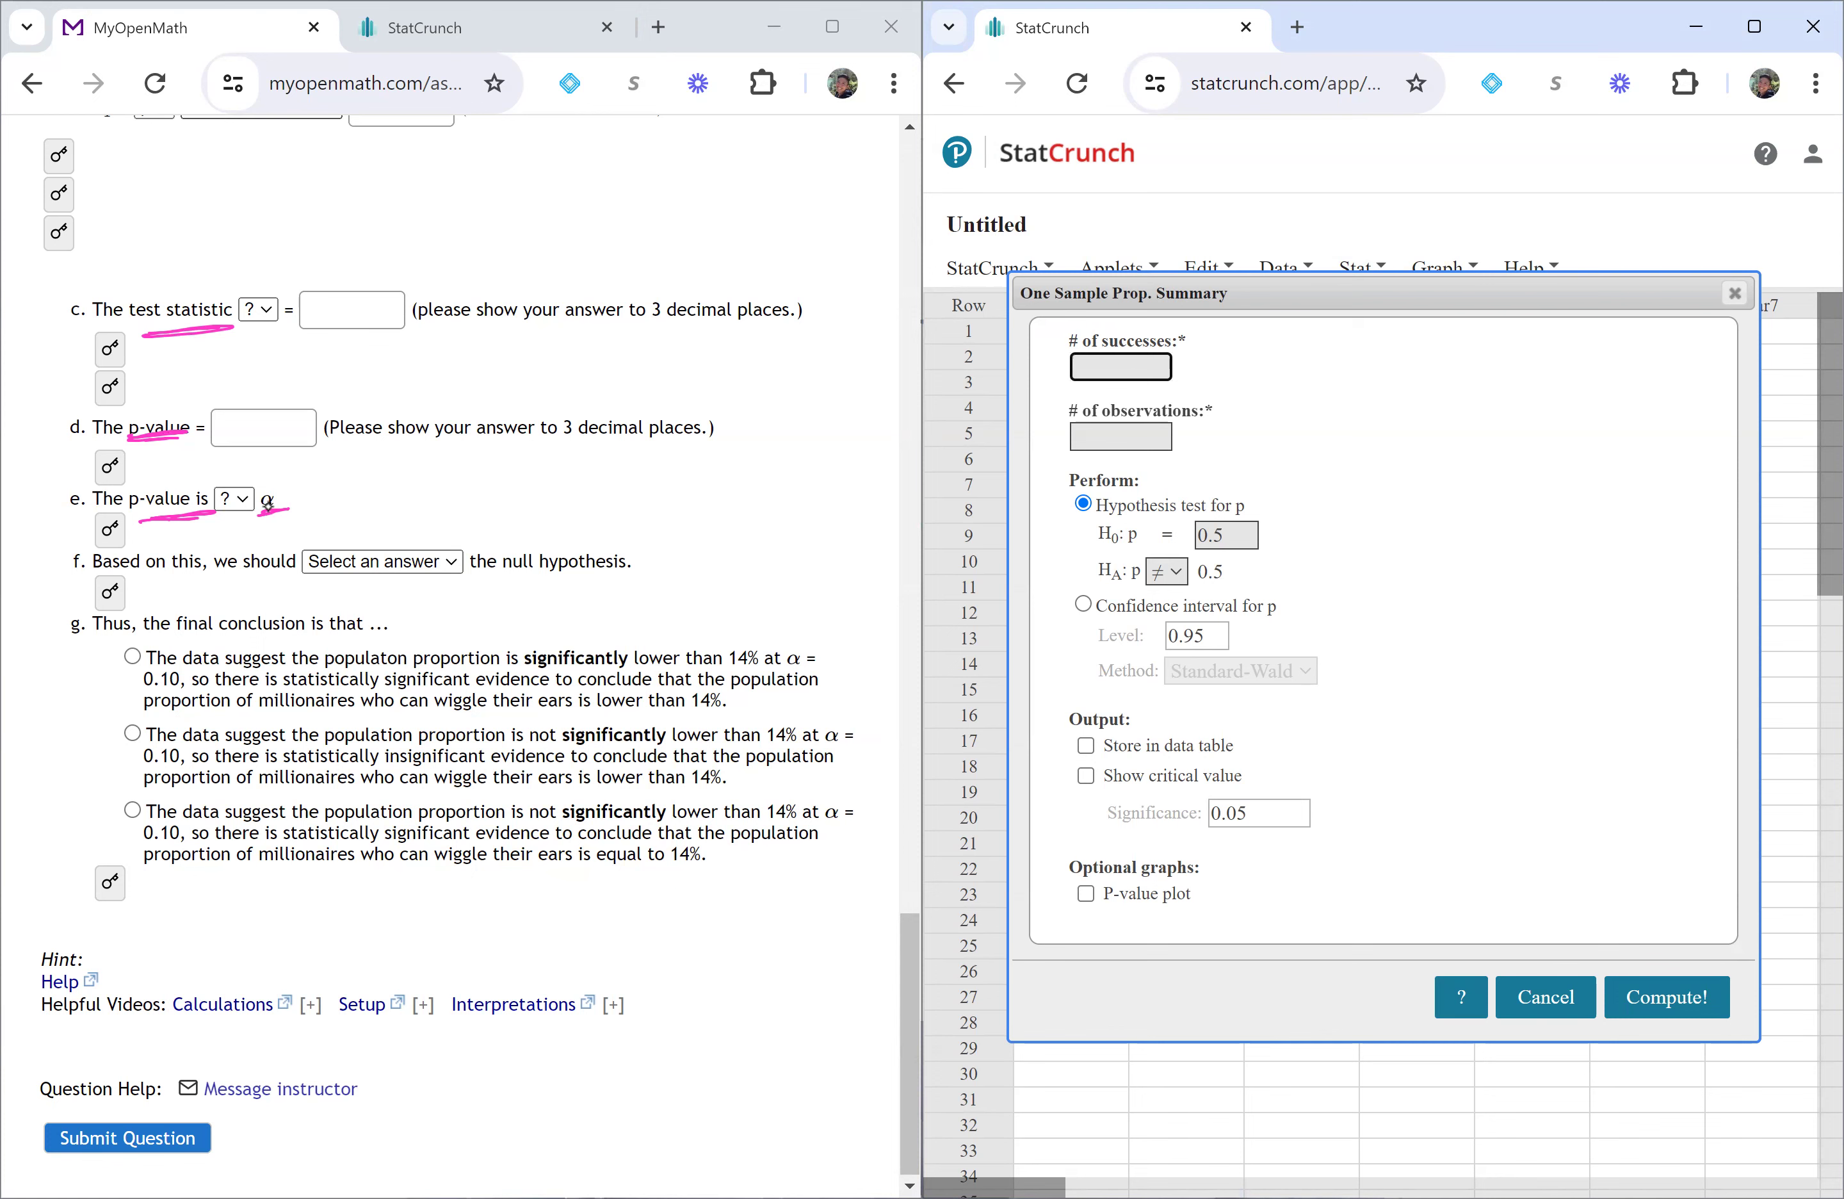
# - Enter 35 successes and 394 observations in the summary fields
pyautogui.scroll(6, 267, 503)
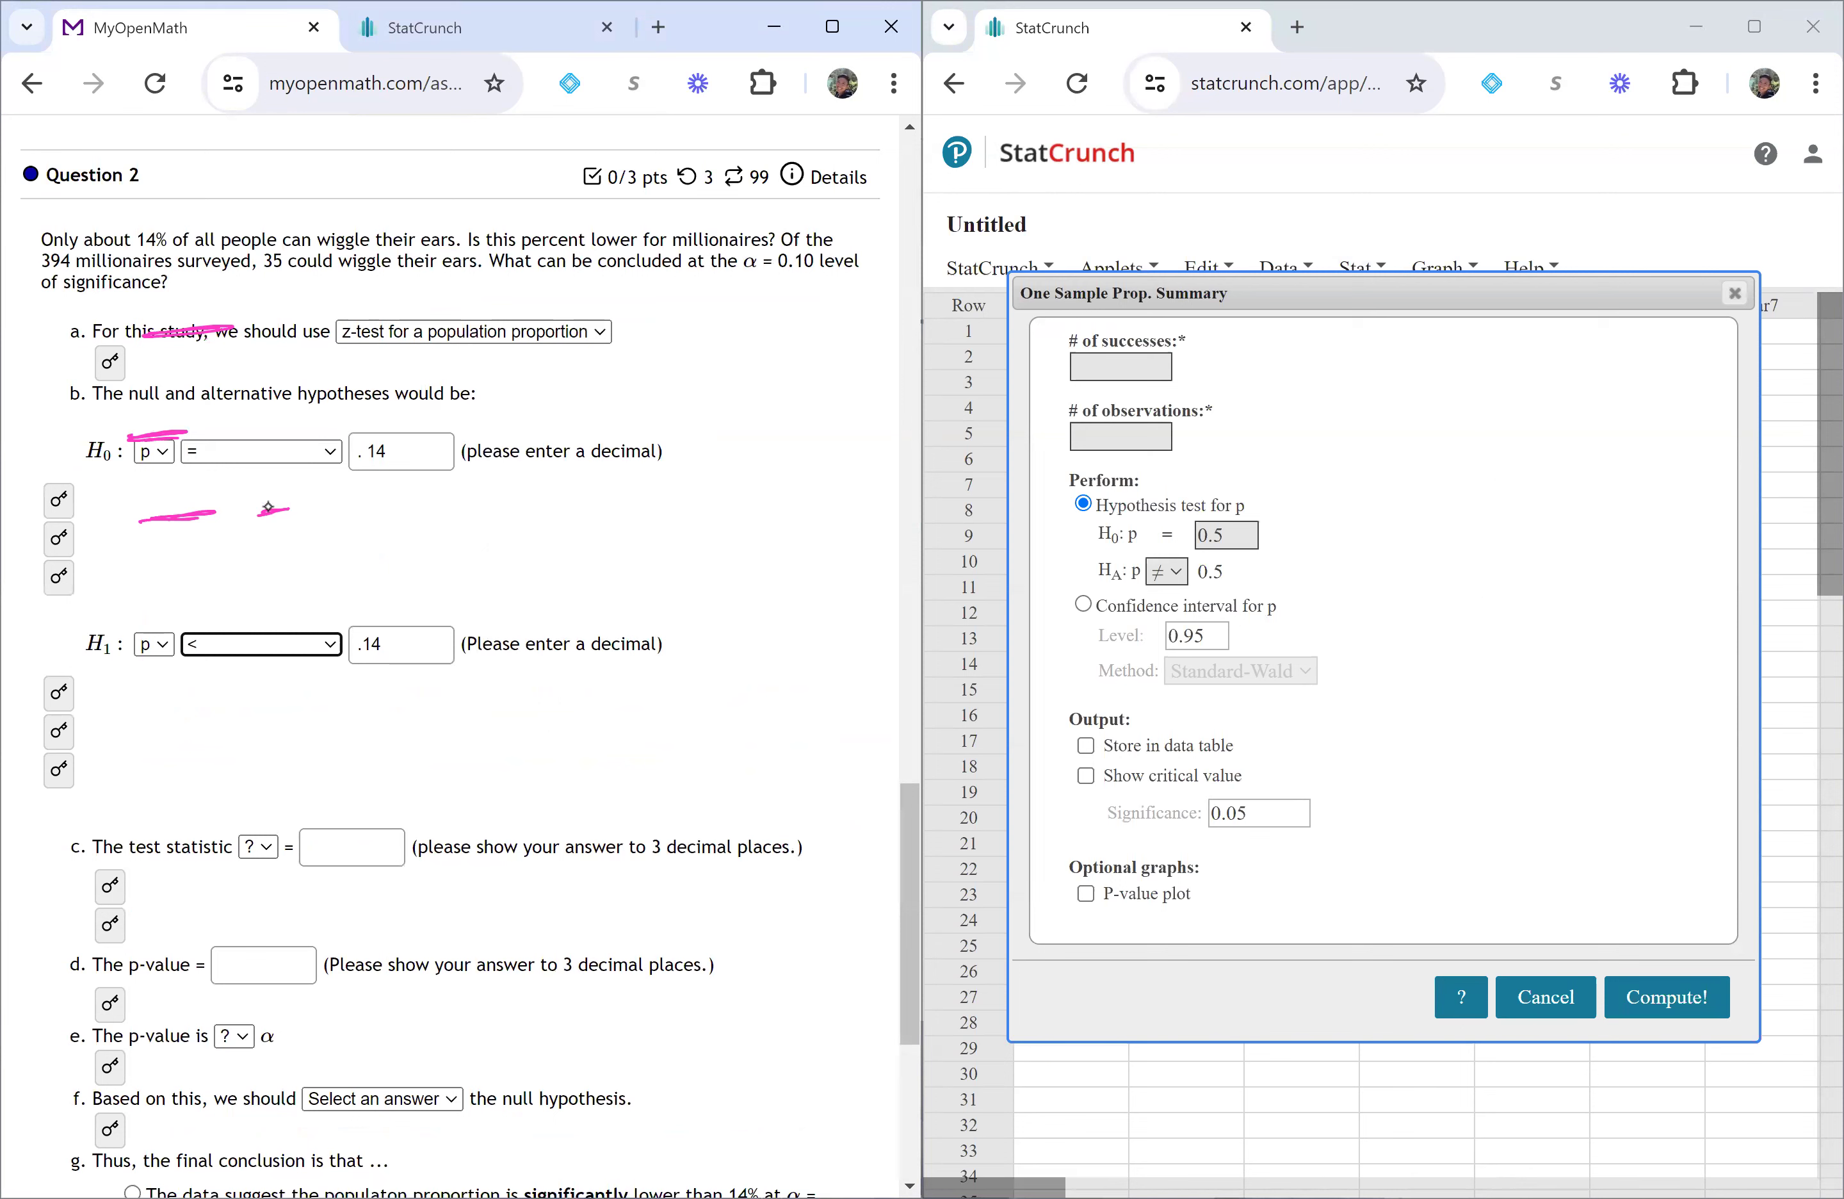
pyautogui.hotkey('alt', 'Tab')
pyautogui.write('35')
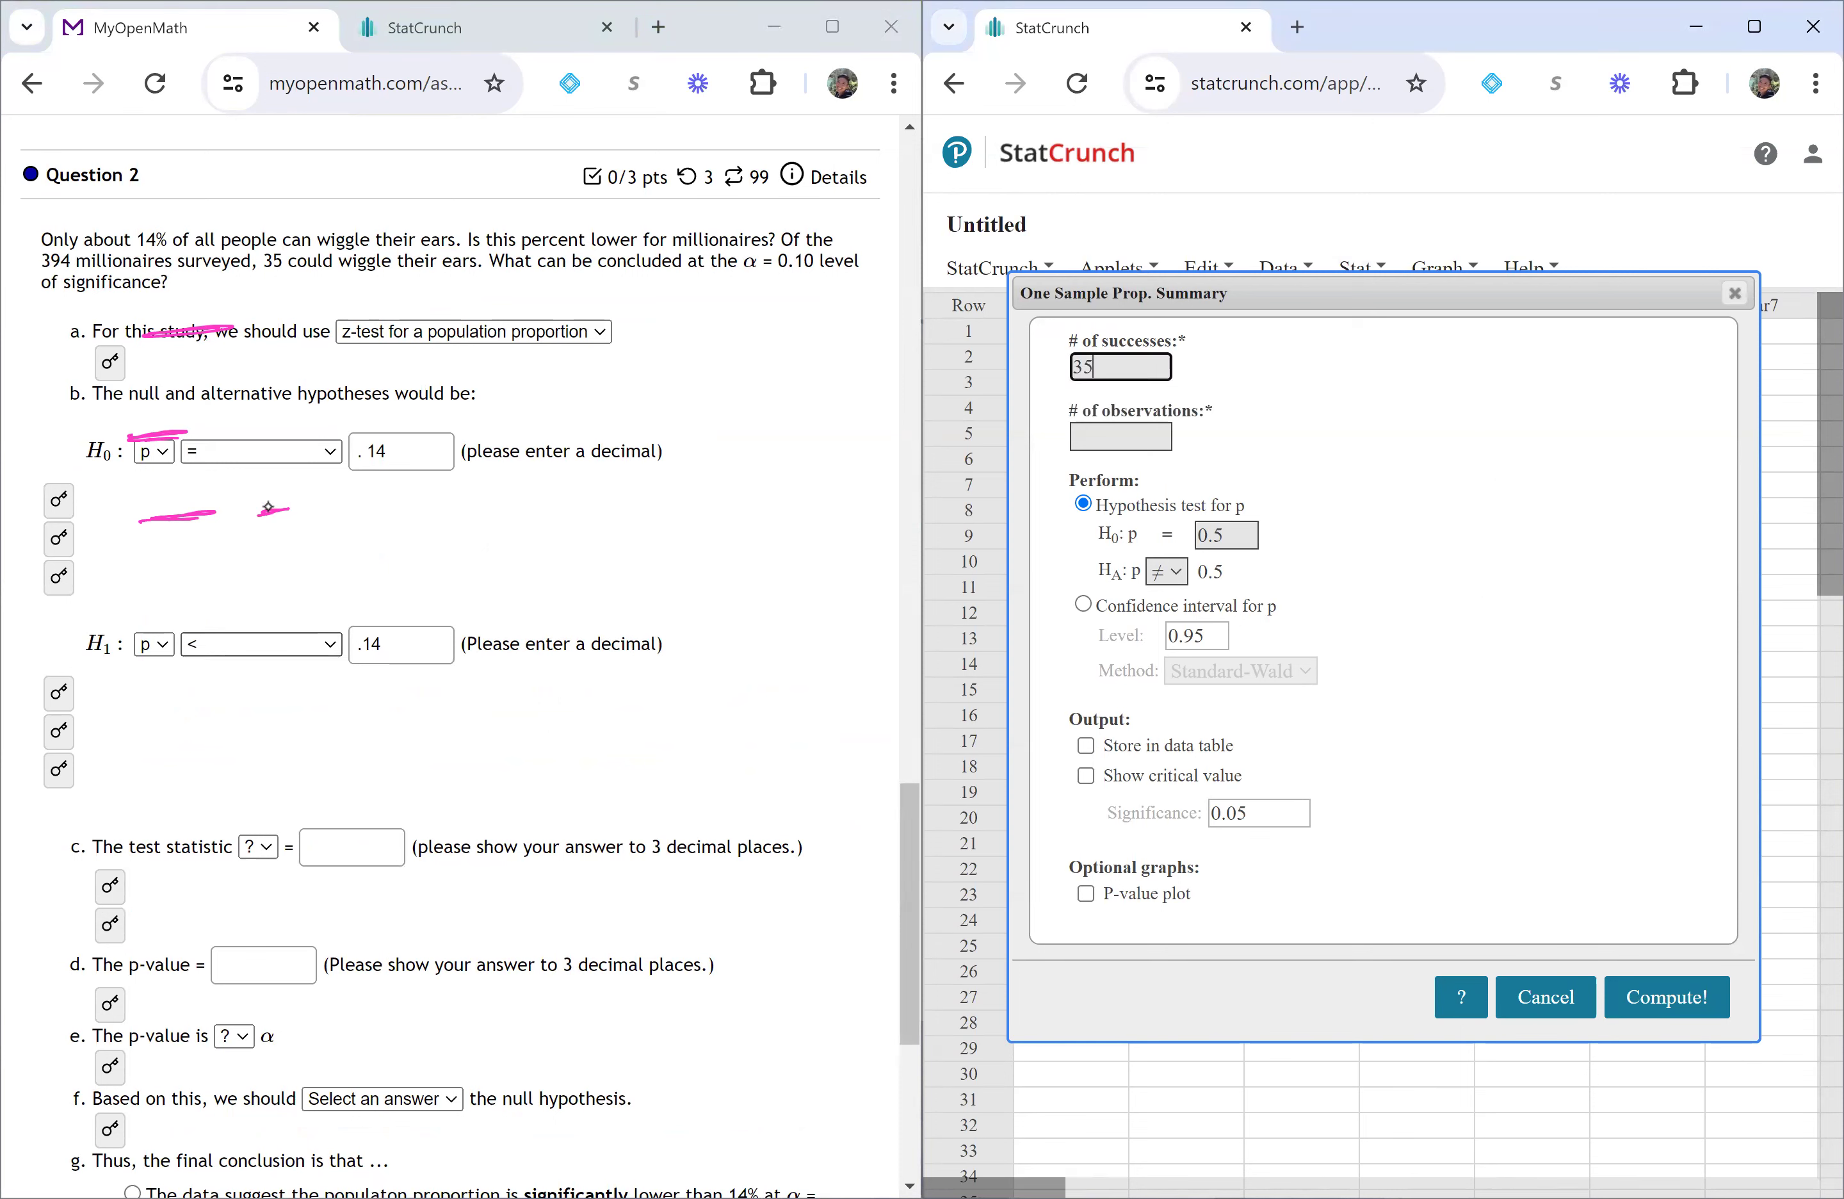
pyautogui.press('Tab')
pyautogui.write('3')
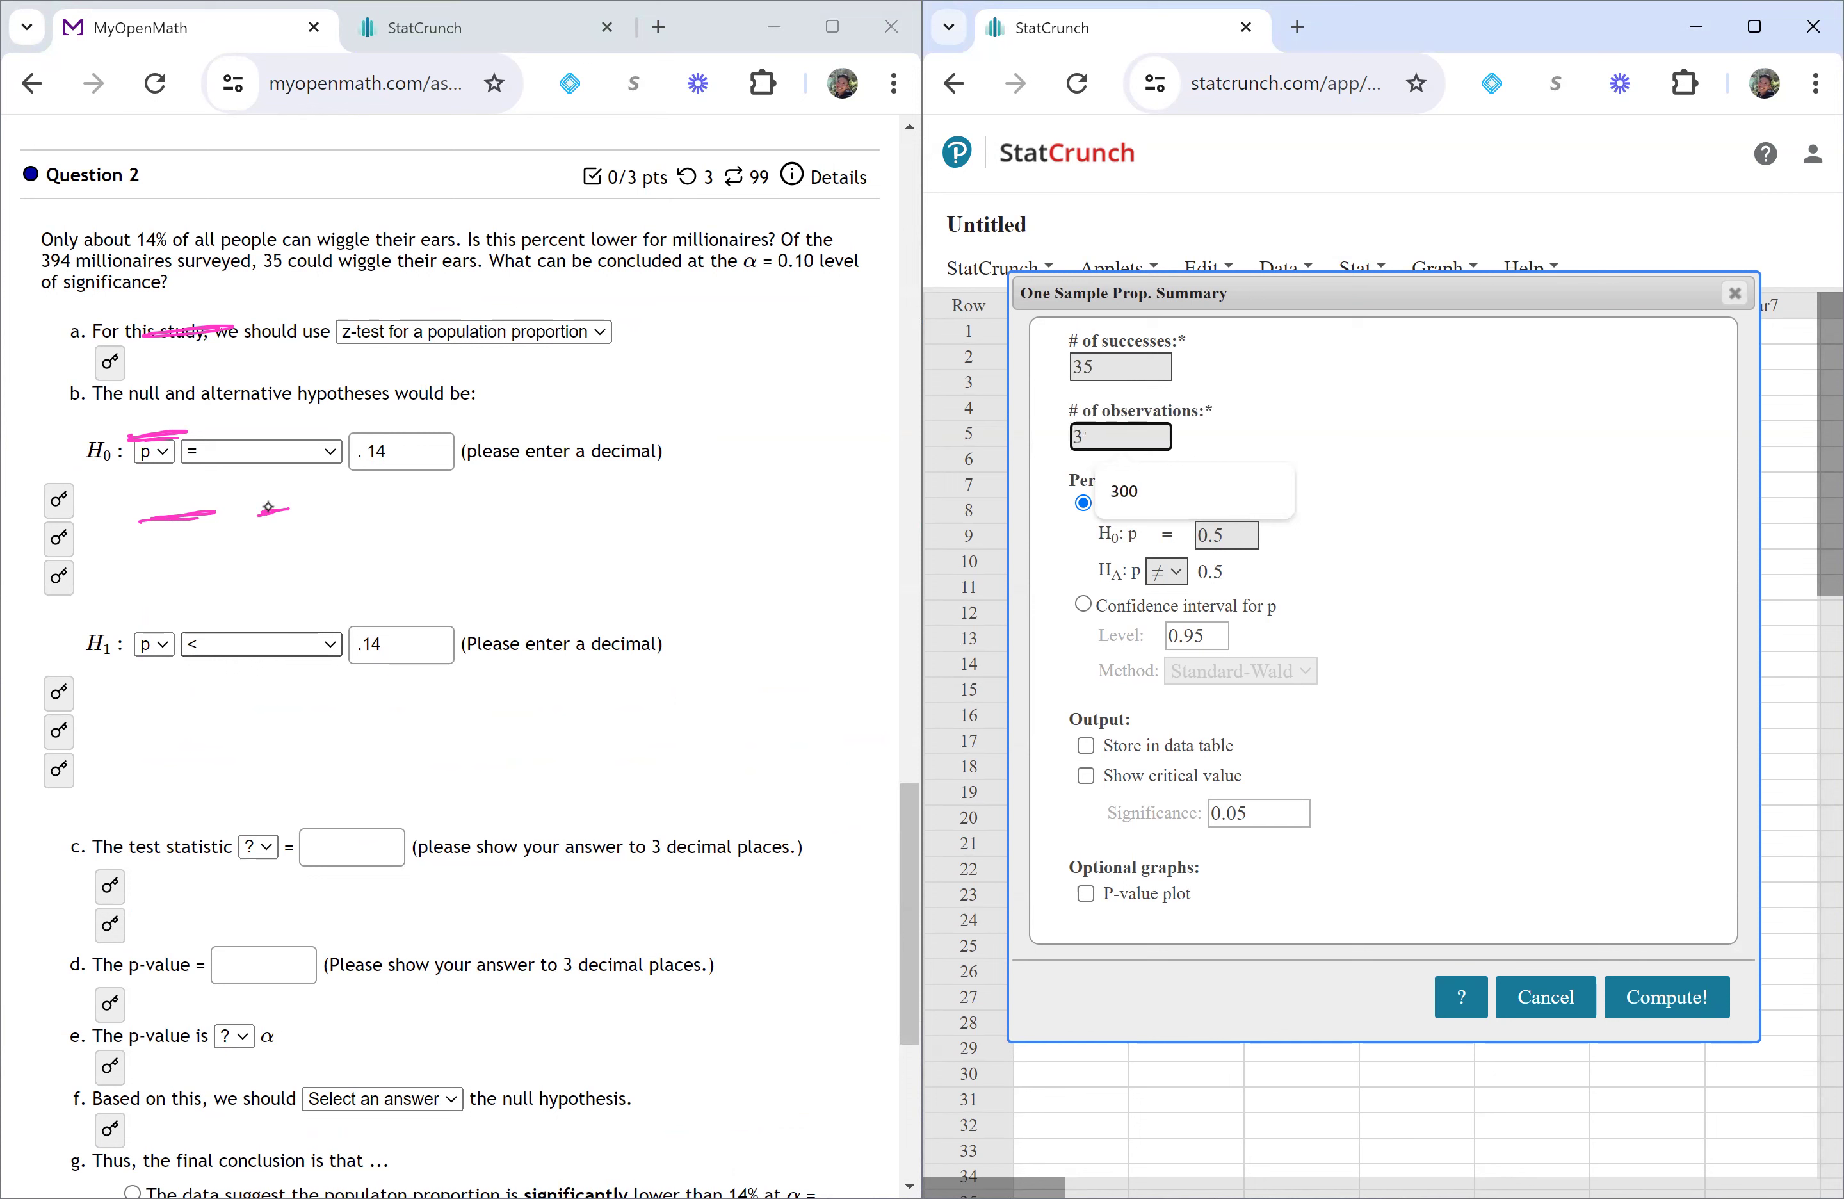
pyautogui.write('94')
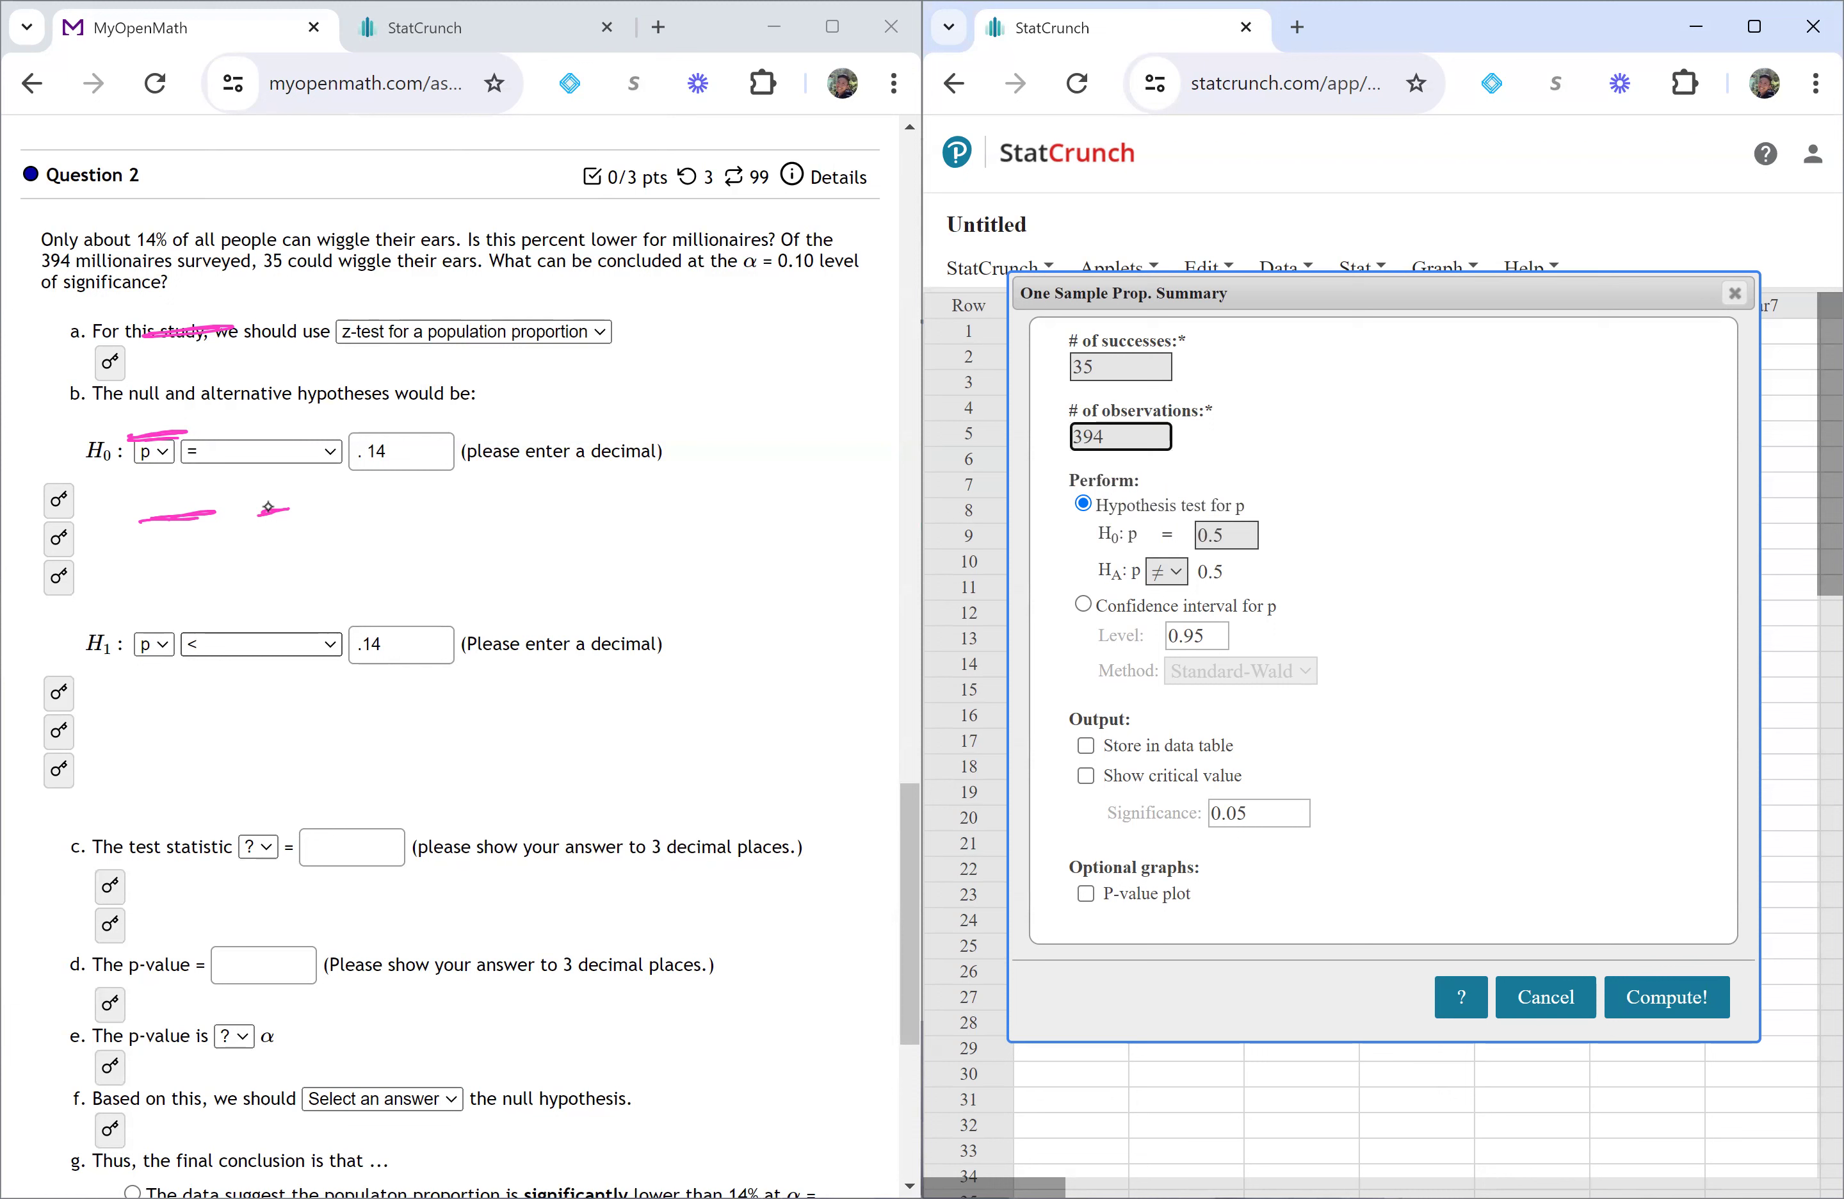
# - Change the hypothesized proportion from 0.5 to 0.14 and choose a less-than alternative
pyautogui.click(1223, 535)
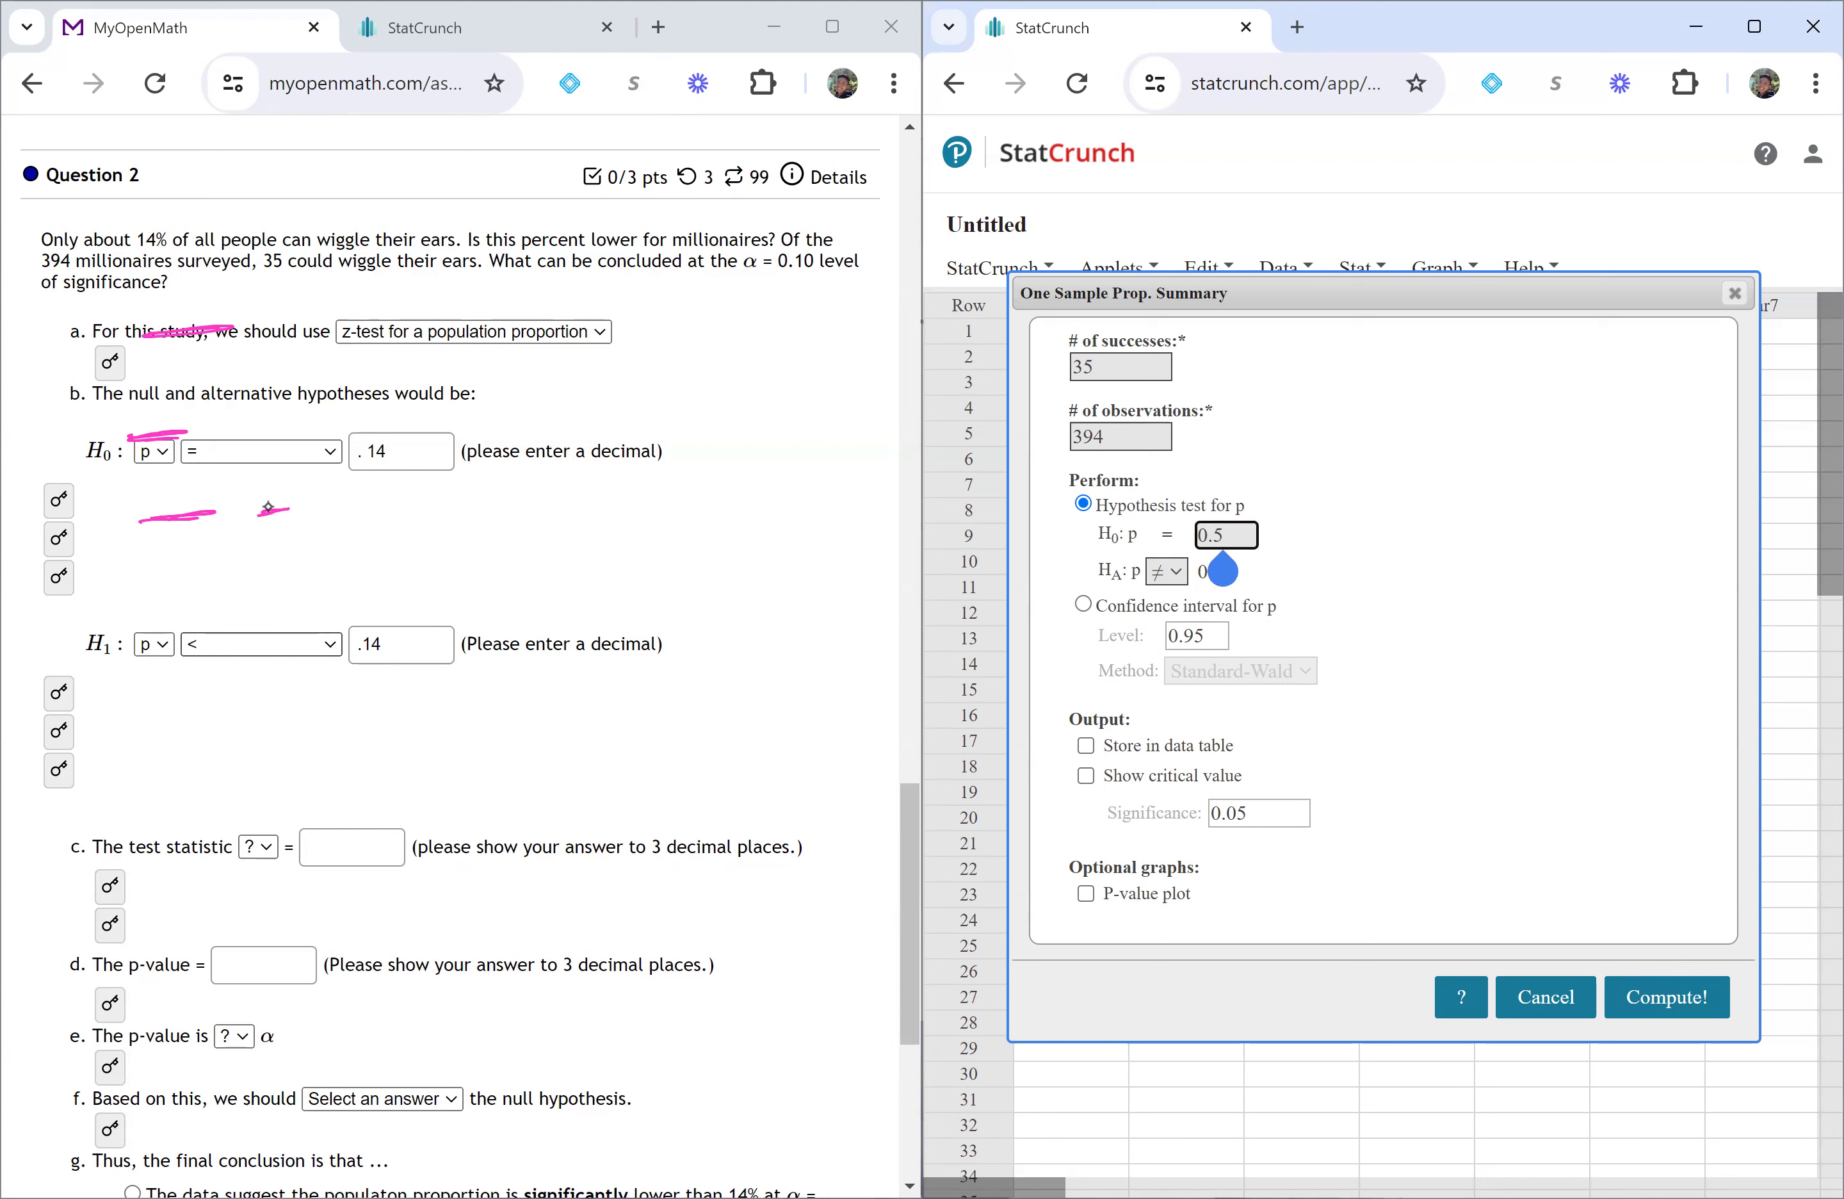
pyautogui.press('BackSpace')
pyautogui.write('14')
pyautogui.click(1167, 571)
pyautogui.click(1167, 638)
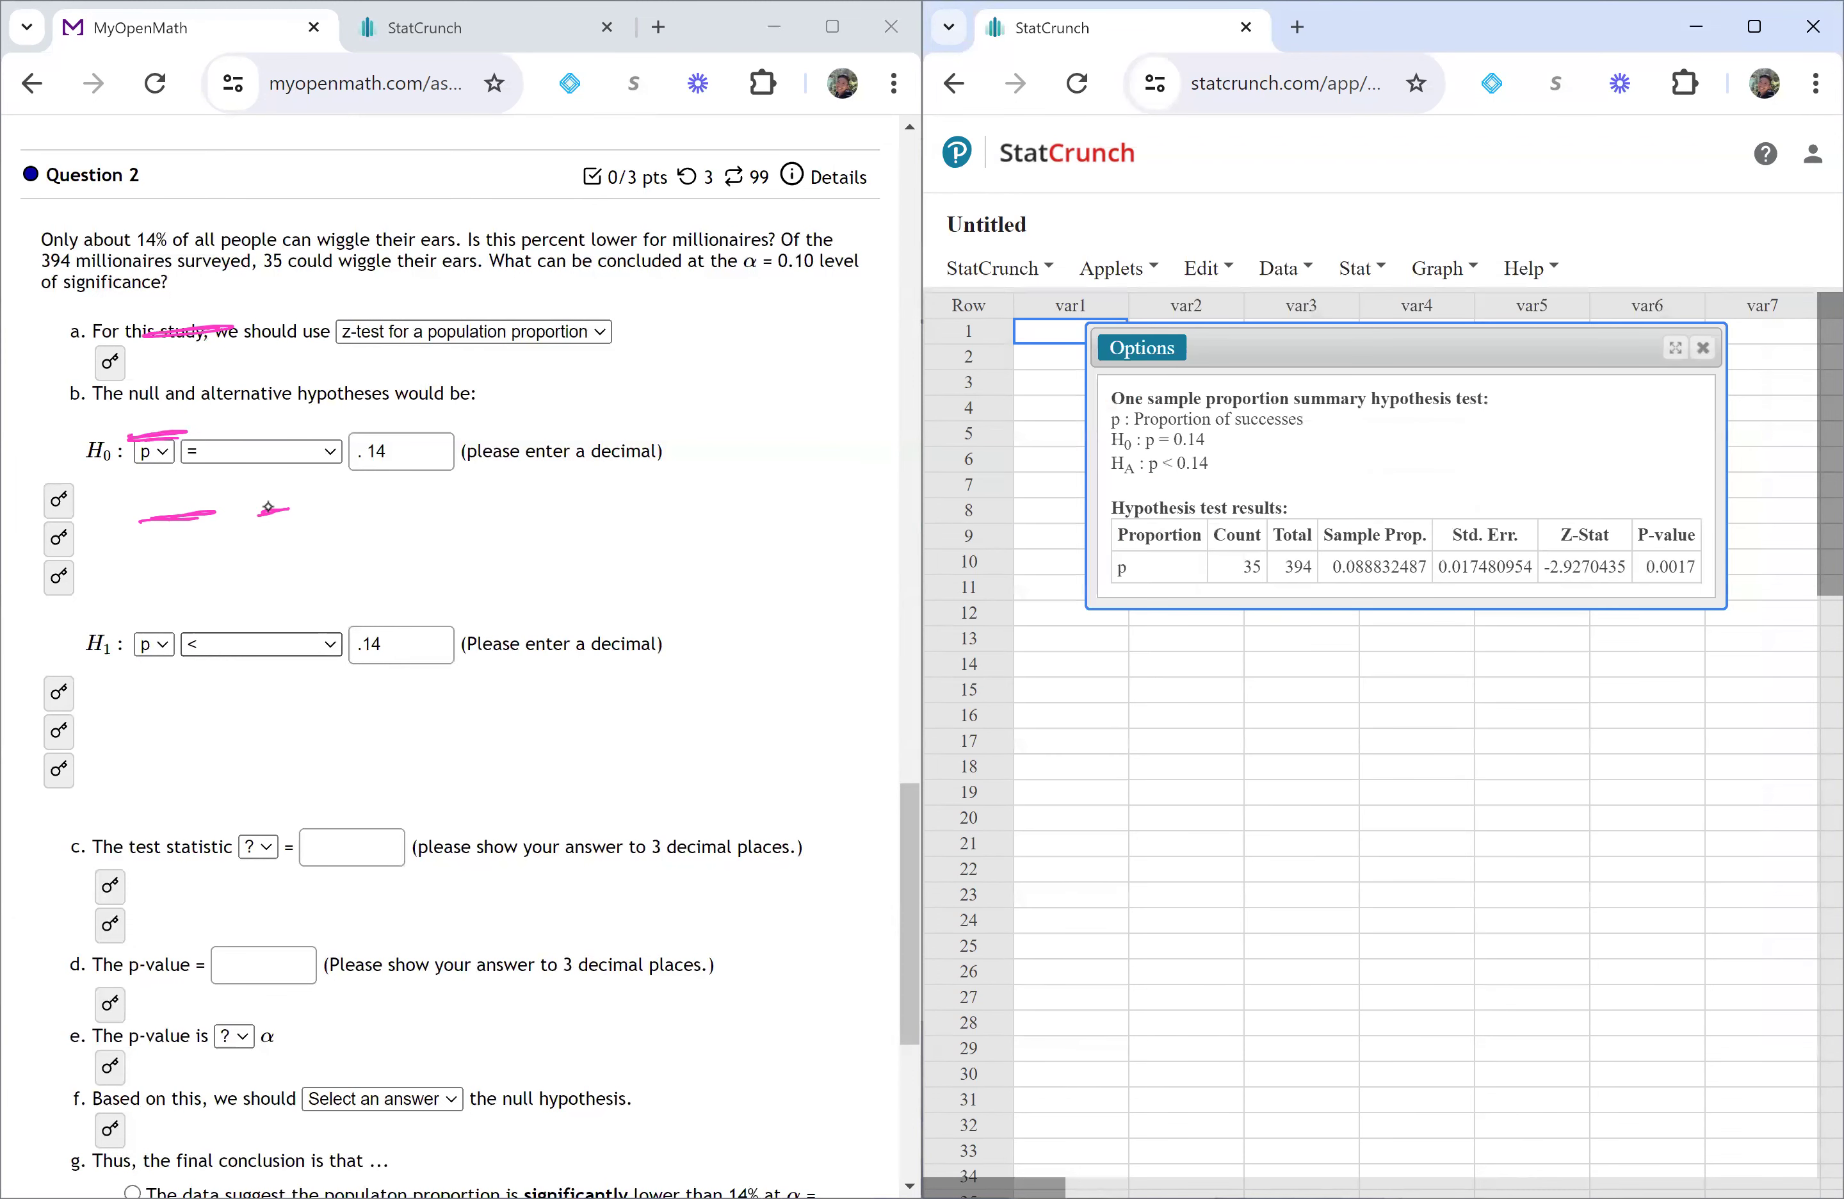
# - Choose z as the test statistic, enter 2.927, and paste 0.0017 as the p-value
pyautogui.scroll(-5, 268, 507)
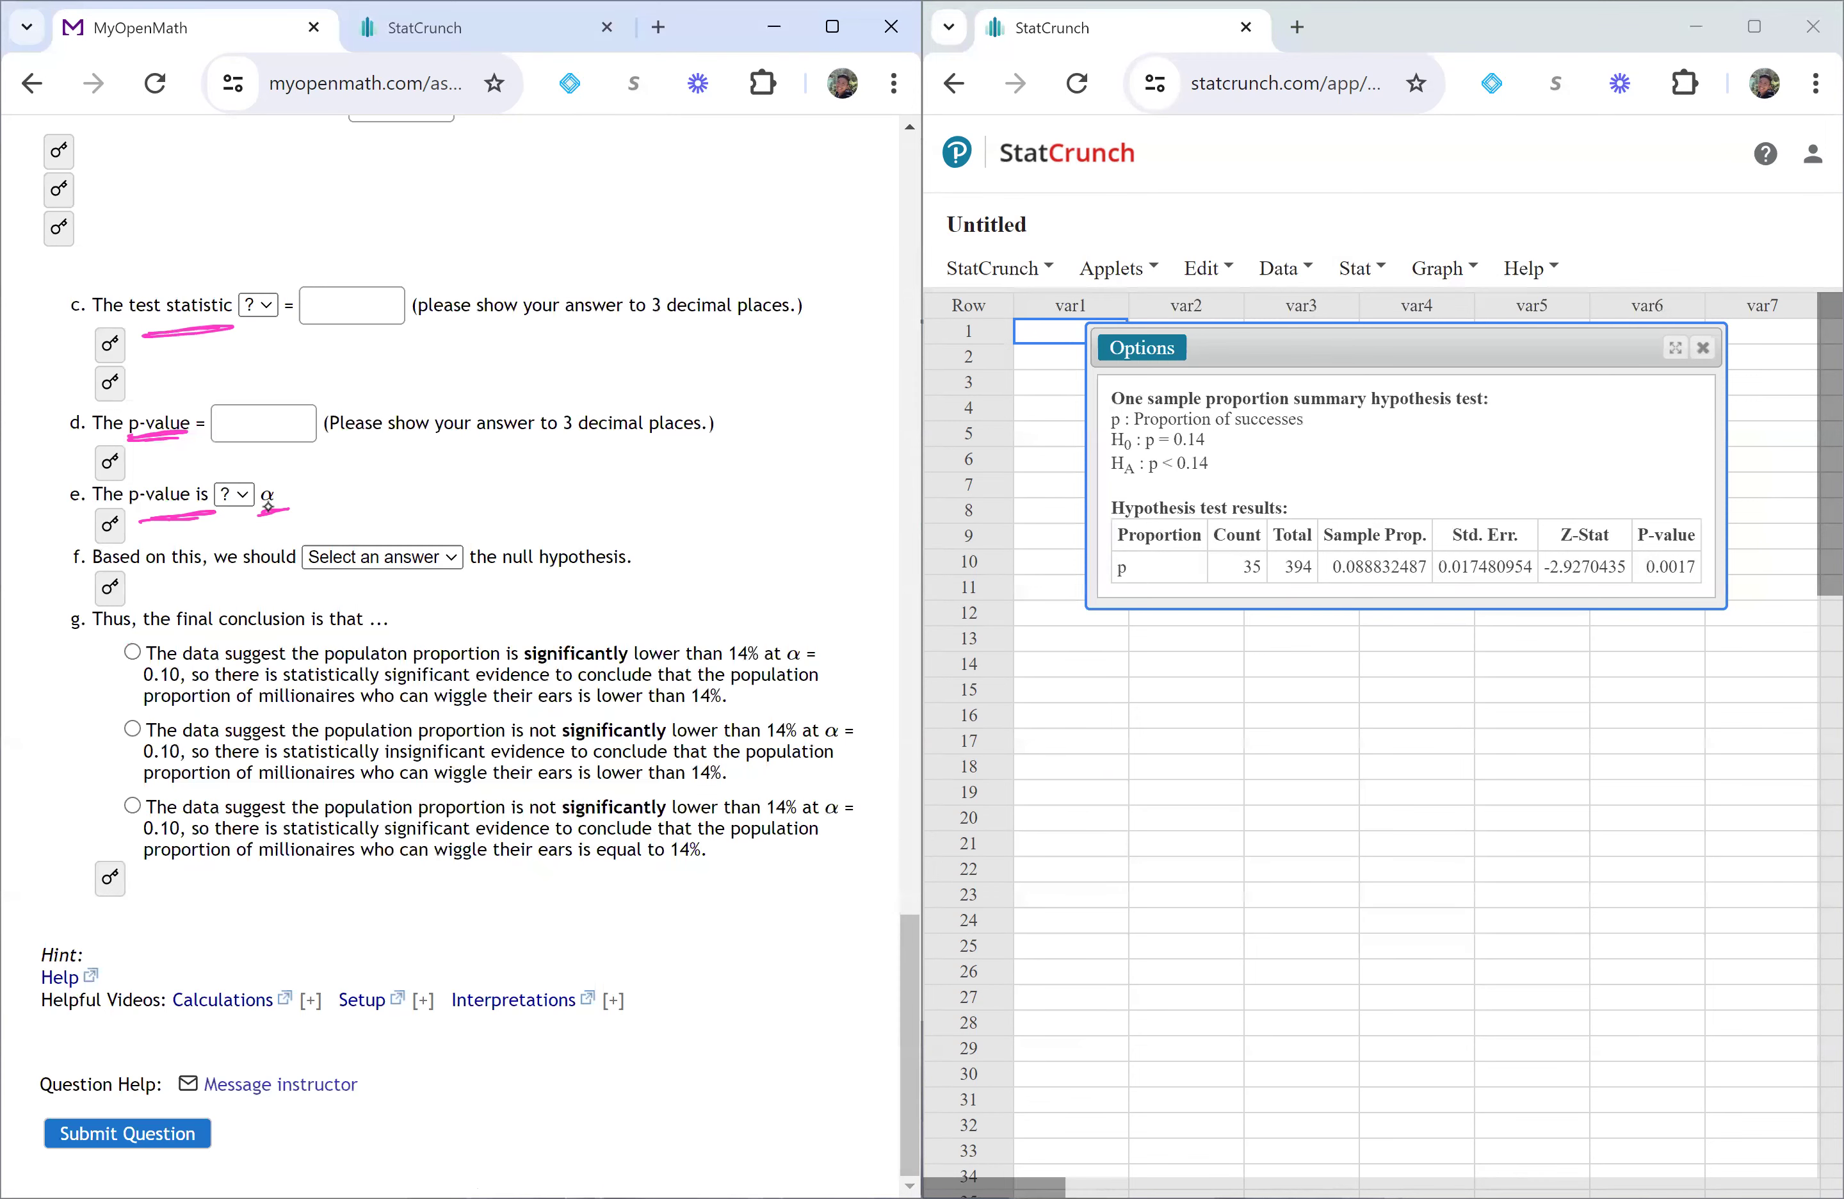
pyautogui.scroll(1, 268, 505)
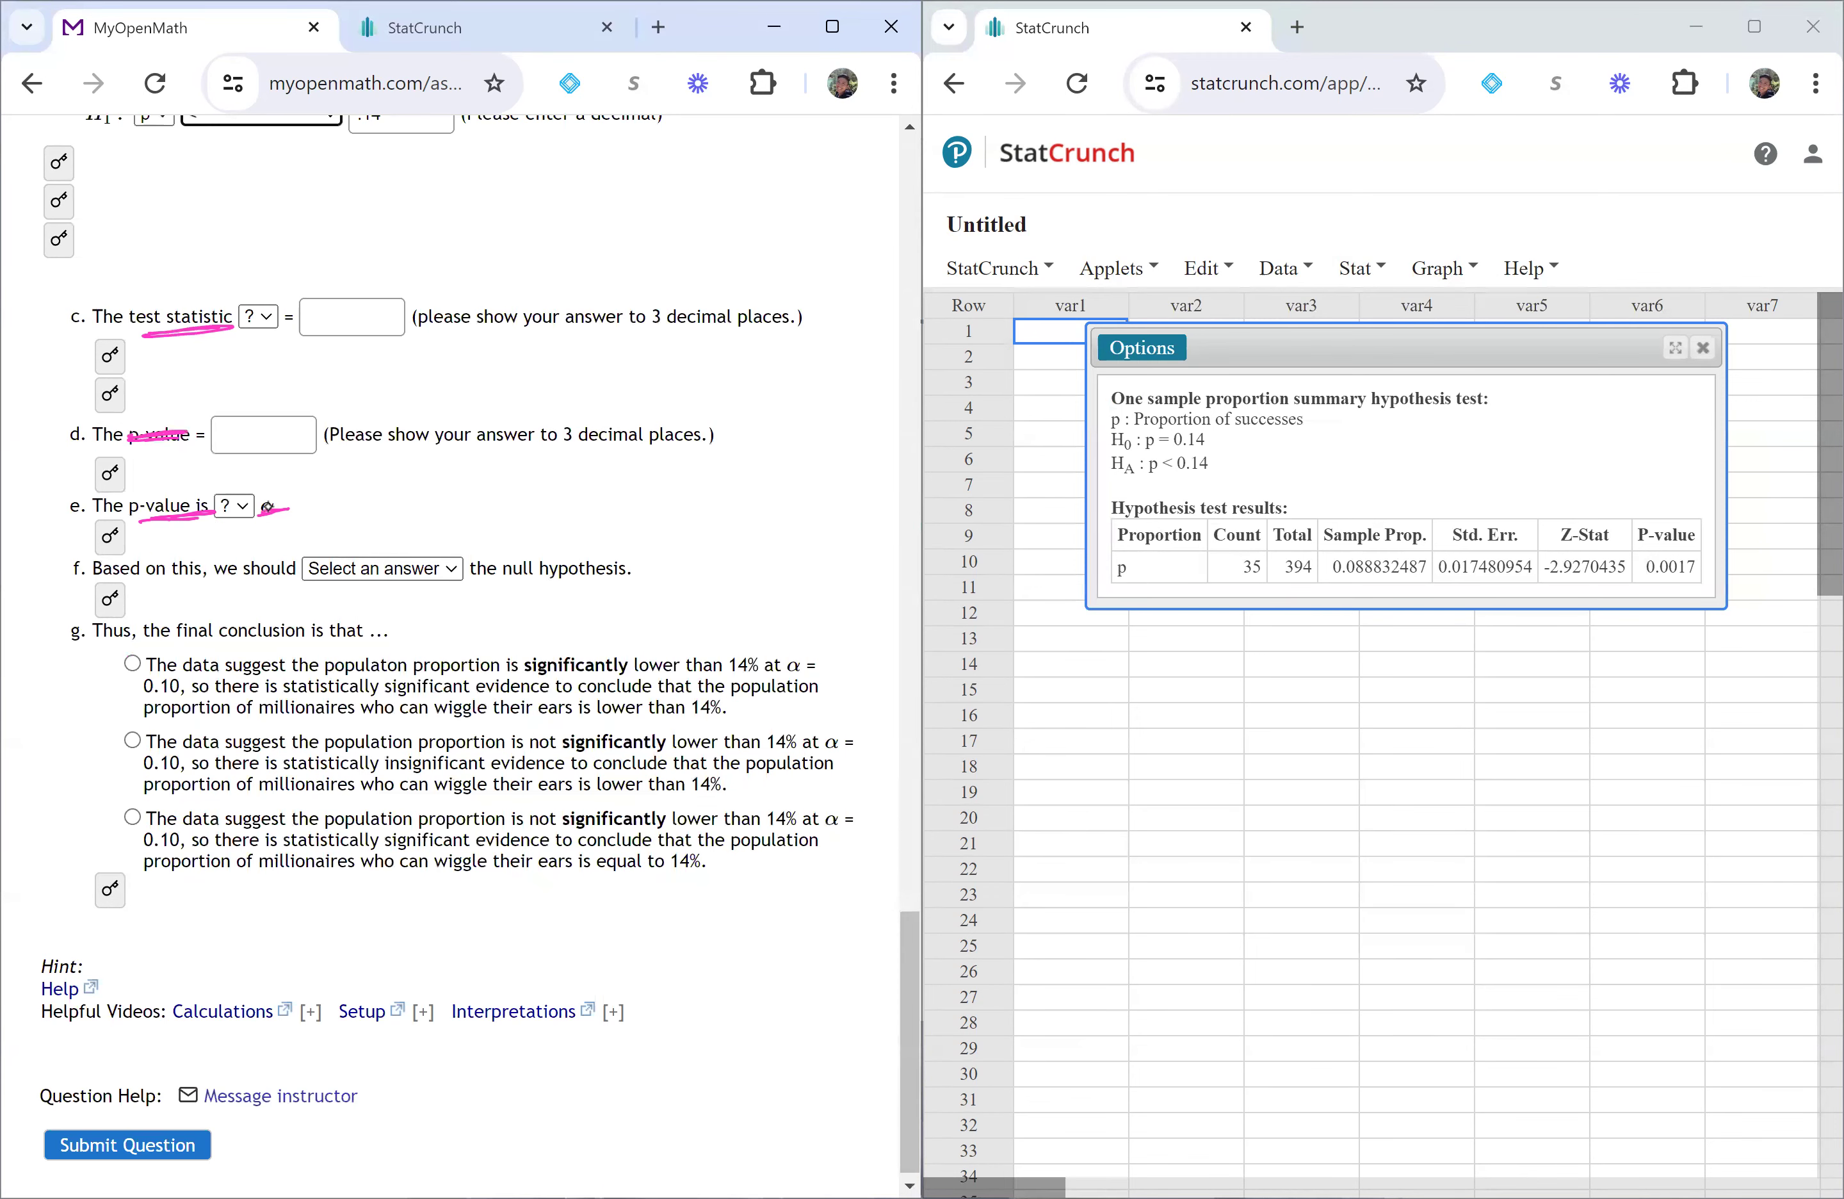
pyautogui.scroll(-1, 268, 507)
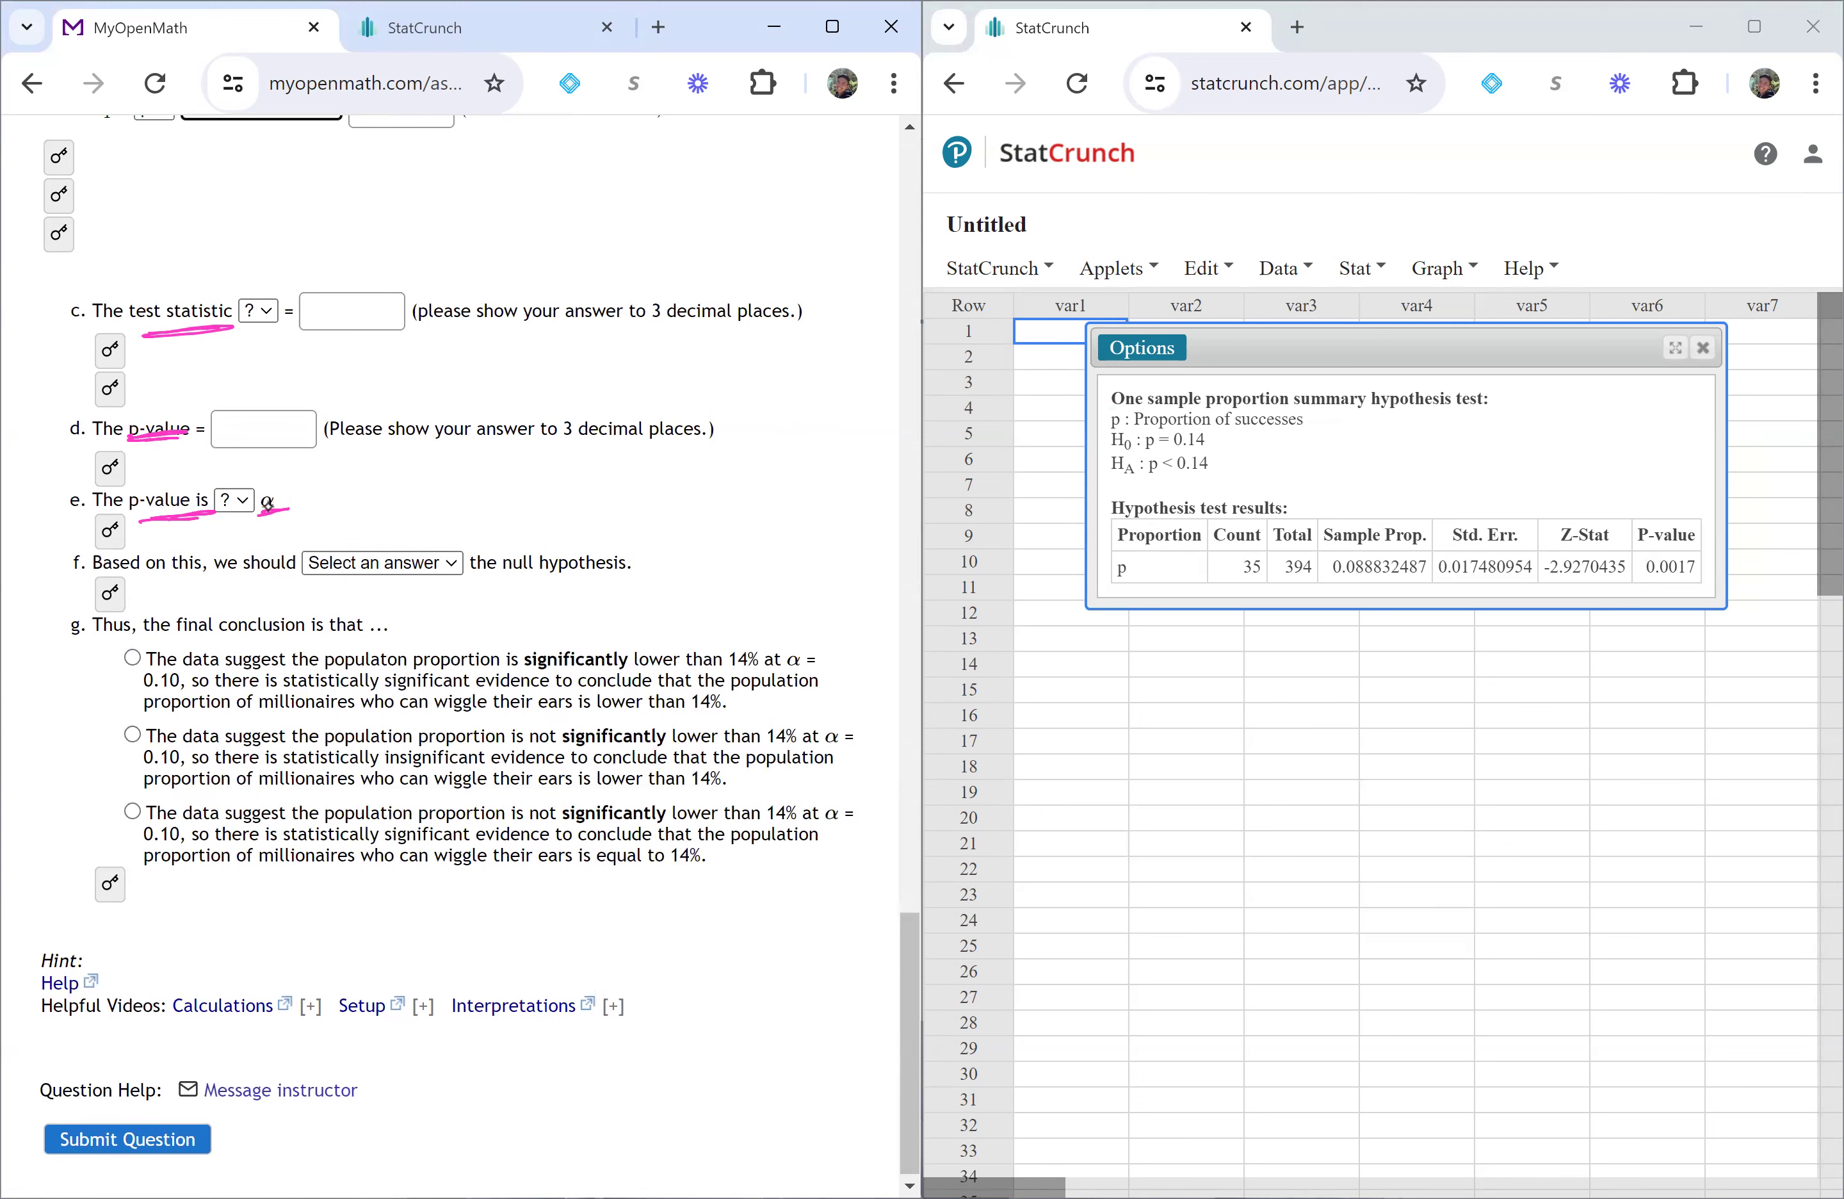
pyautogui.click(257, 310)
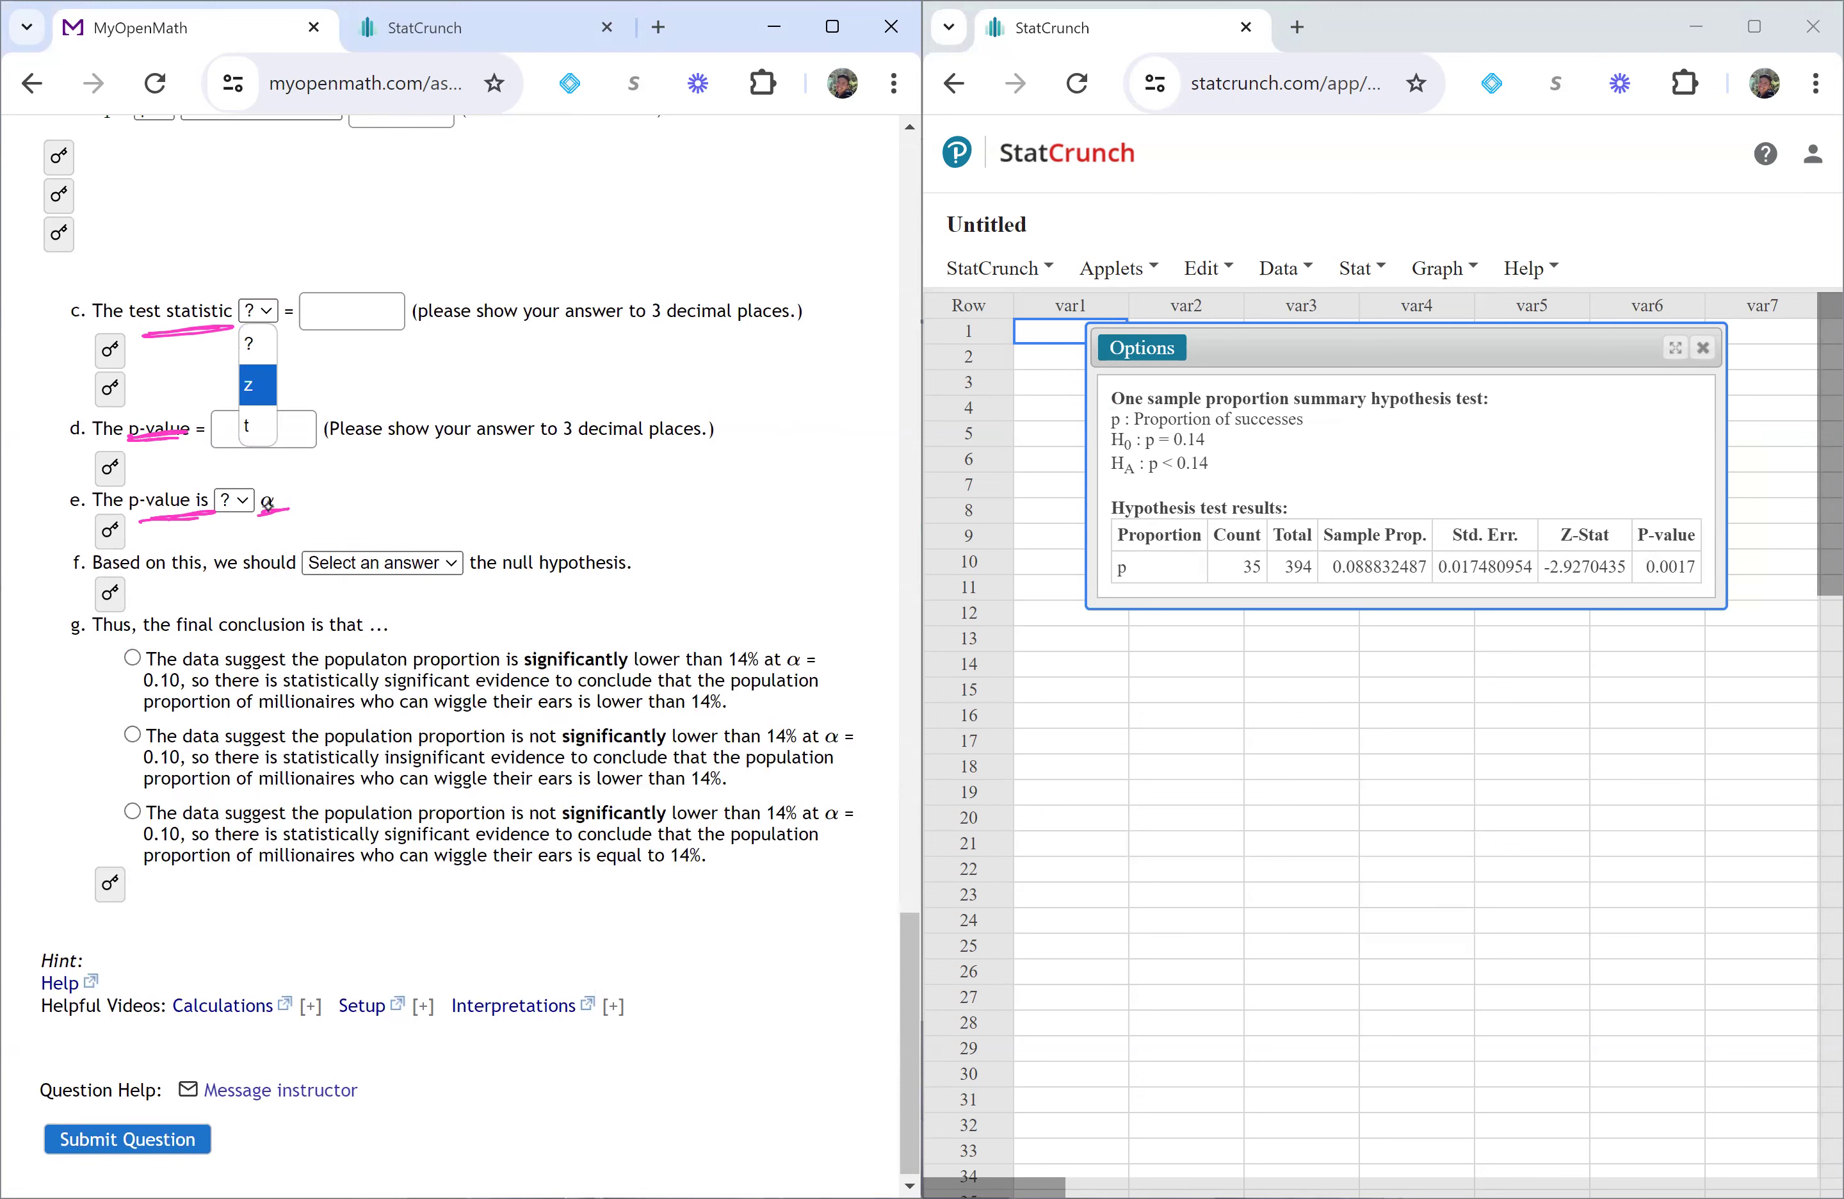
pyautogui.press('Return')
pyautogui.press('Tab')
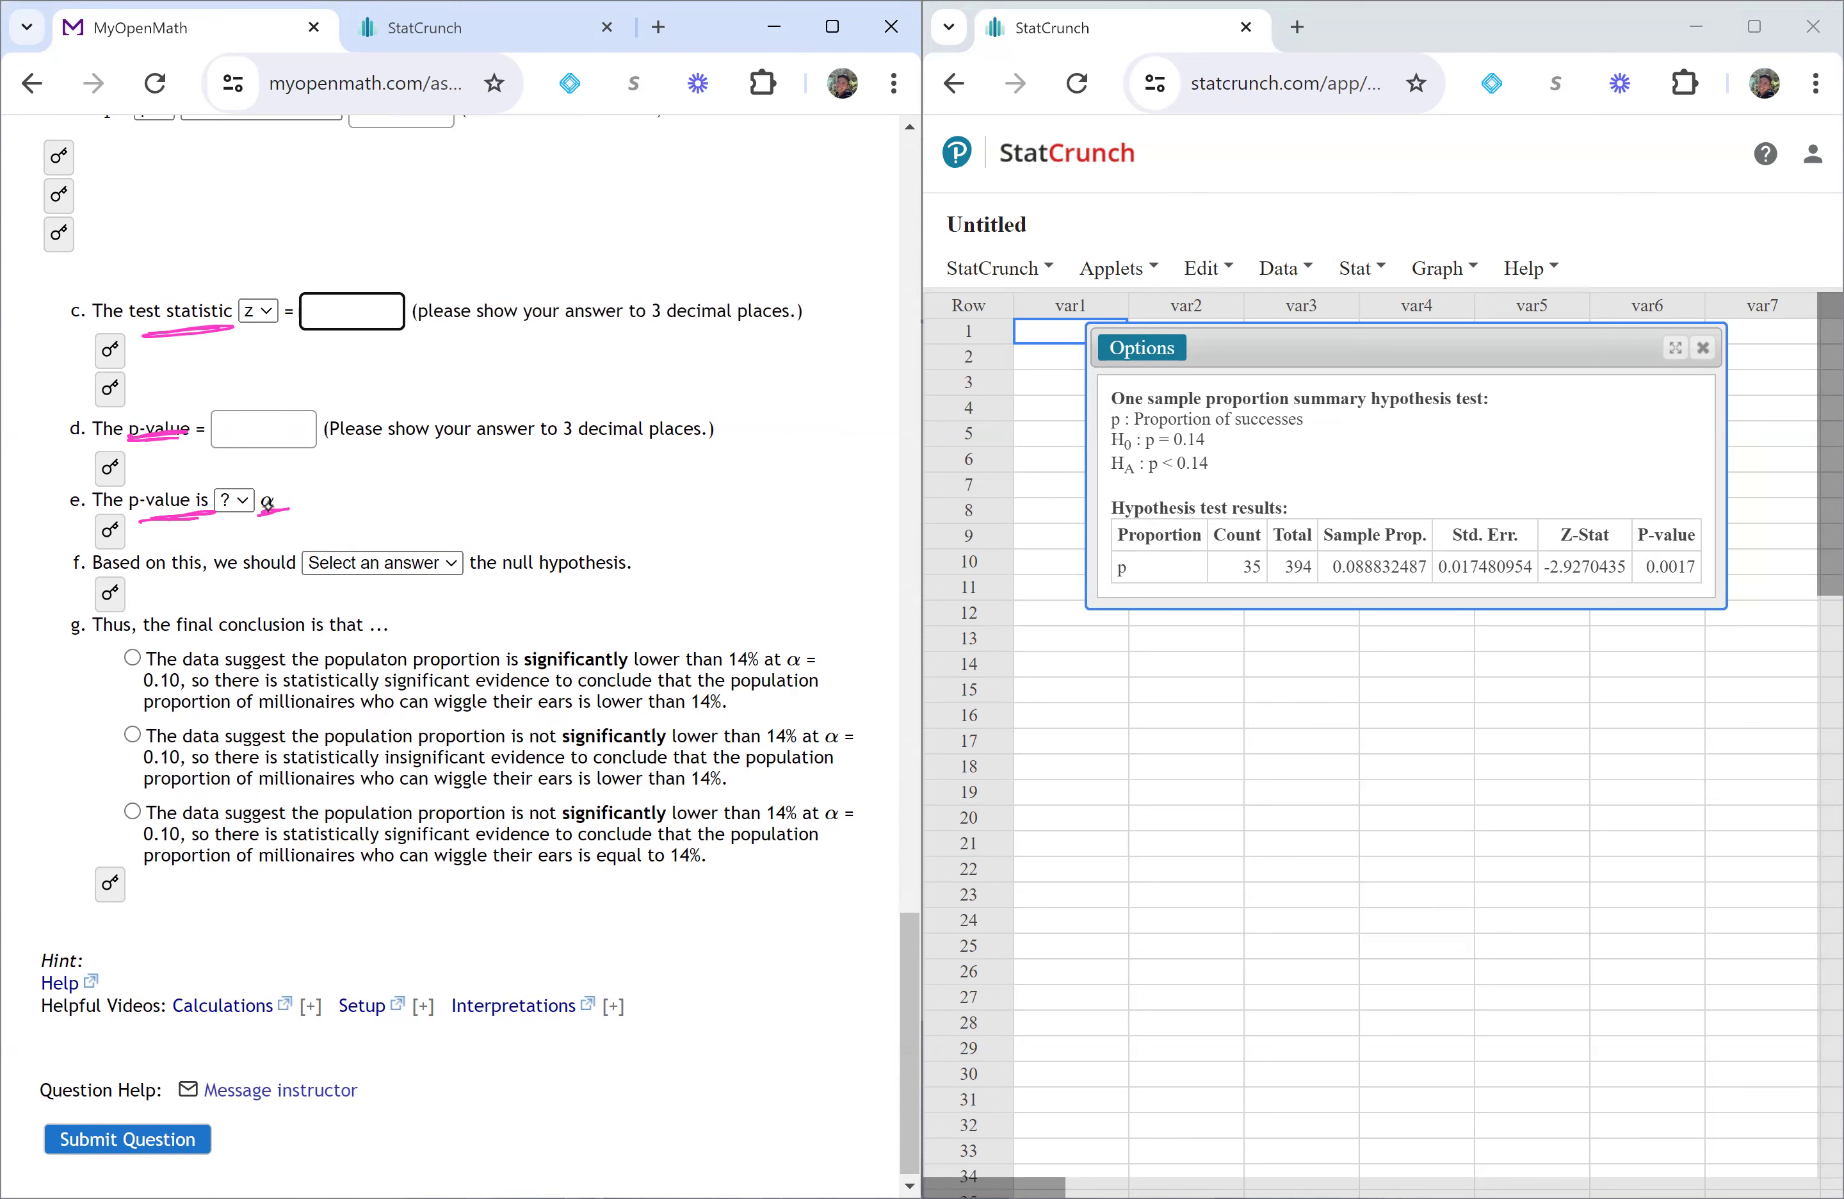
pyautogui.write('2.927')
pyautogui.press('Tab')
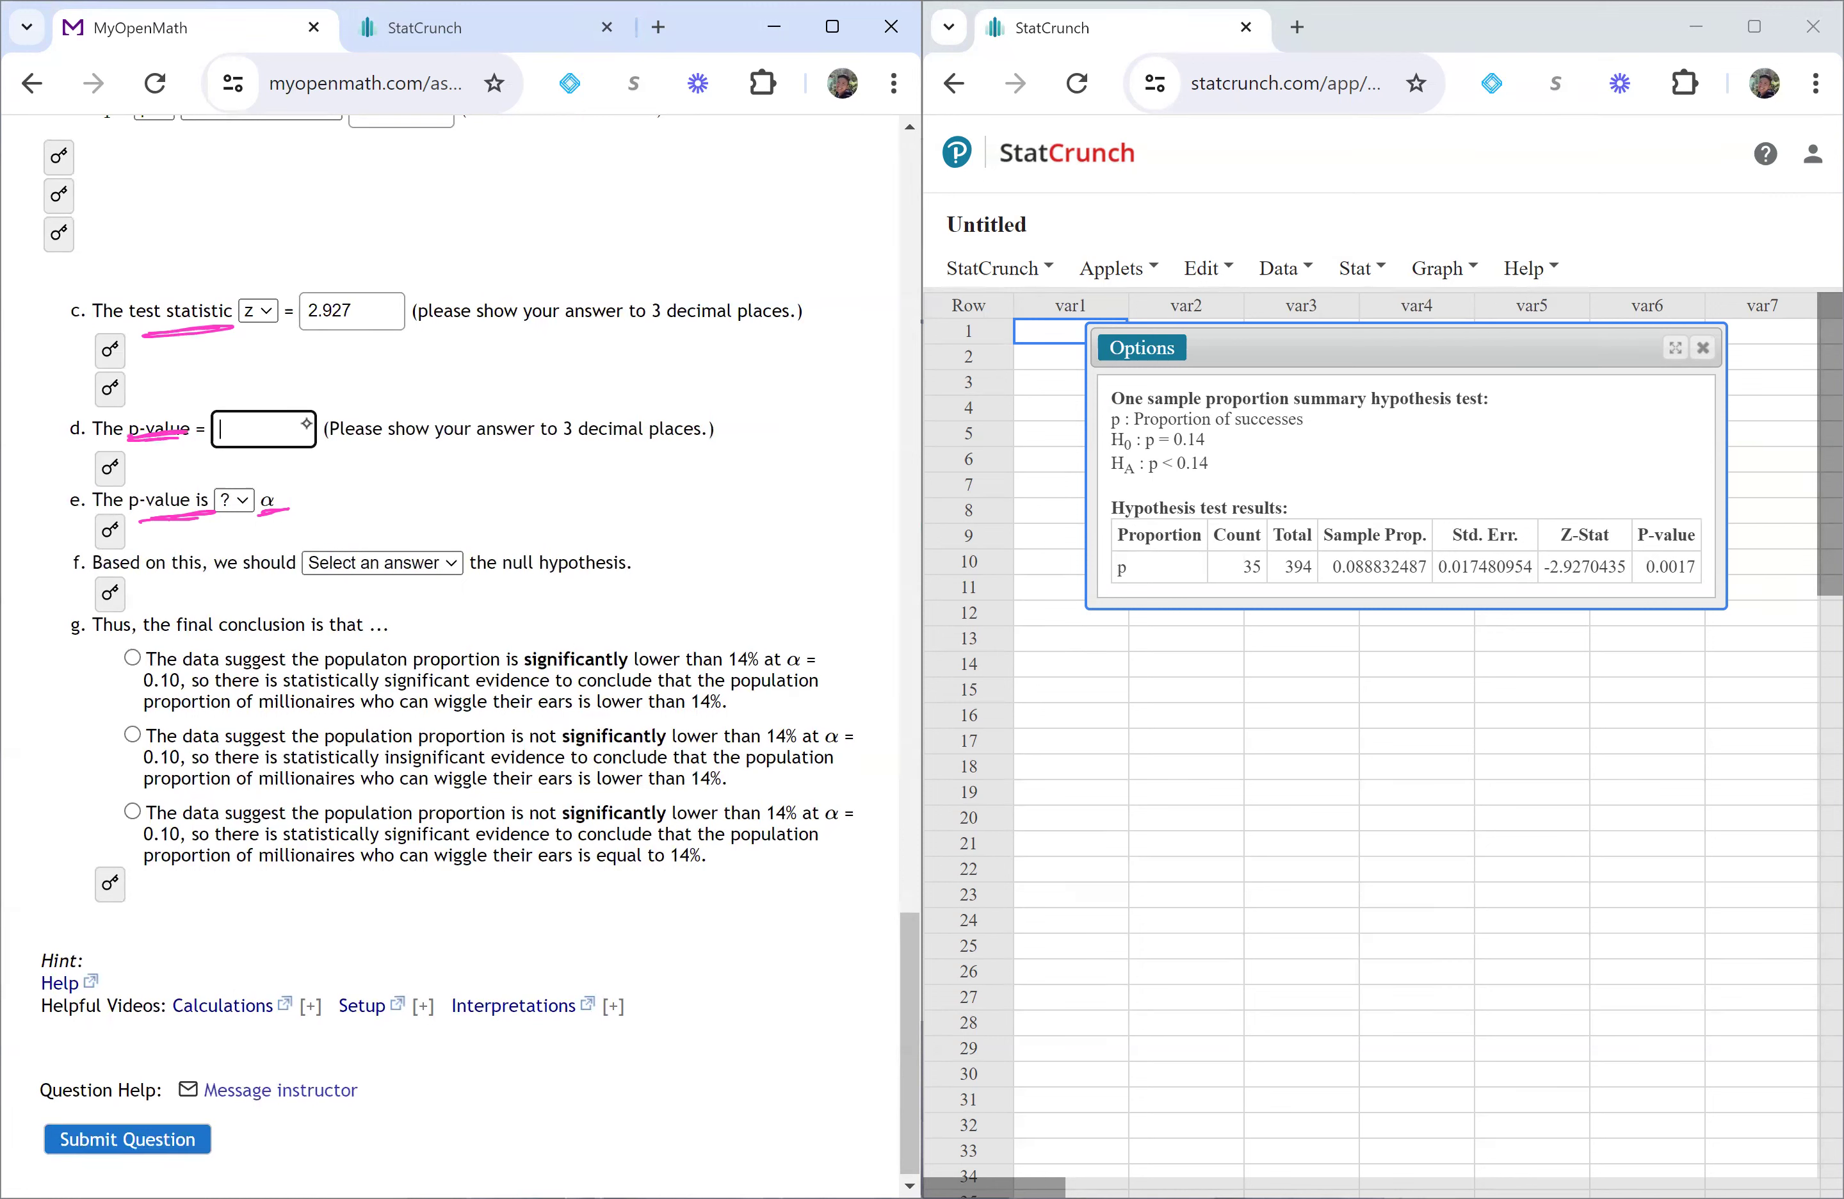
pyautogui.write('0.0017')
# - Handwrite the note '.0017 < .1' beside part e
pyautogui.click(459, 501)
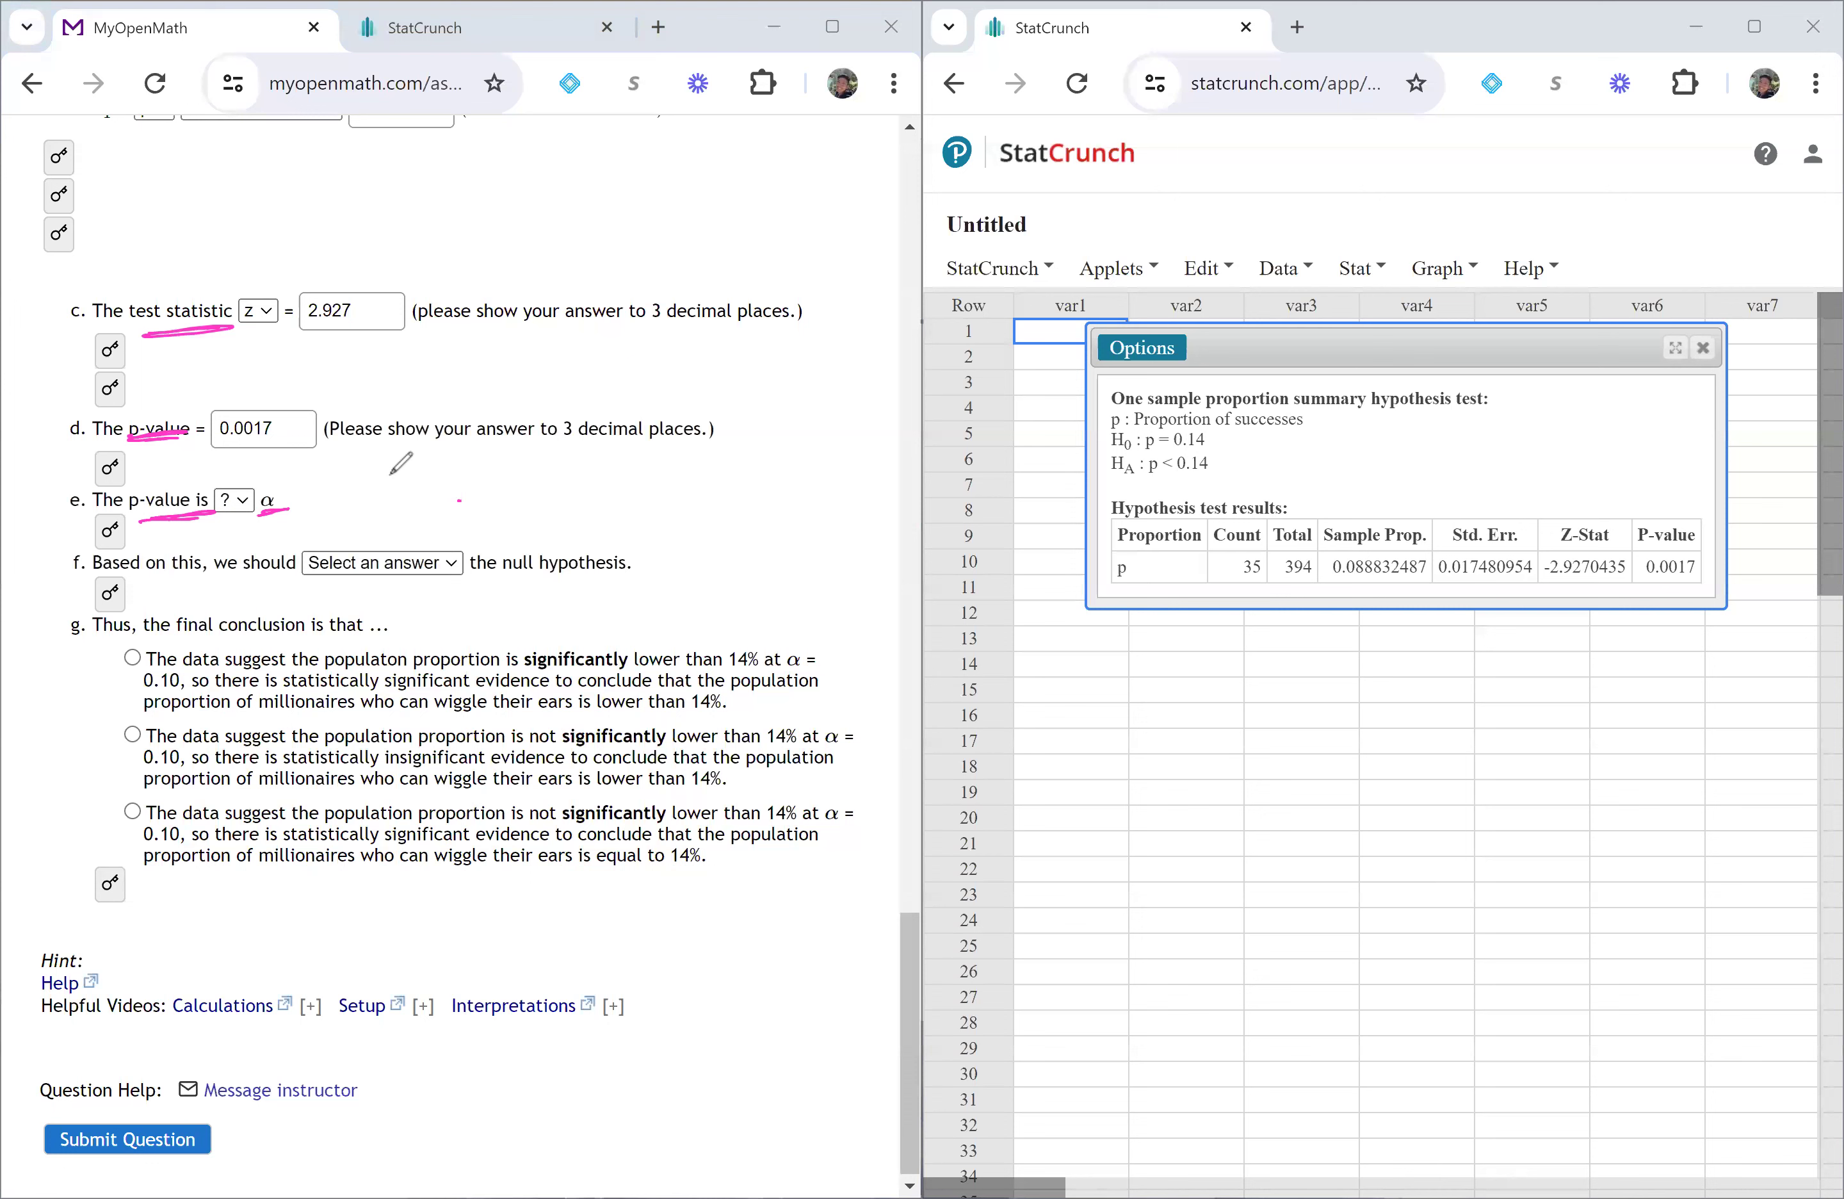
pyautogui.moveTo(394, 465); pyautogui.dragTo(392, 467)
pyautogui.moveTo(412, 465)
pyautogui.mouseDown()
pyautogui.moveTo(429, 486)
pyautogui.moveTo(467, 476)
pyautogui.moveTo(458, 501)
pyautogui.mouseUp()
pyautogui.click(372, 492)
pyautogui.moveTo(442, 484); pyautogui.dragTo(469, 479)
pyautogui.click(578, 490)
pyautogui.moveTo(593, 455); pyautogui.dragTo(596, 482)
pyautogui.moveTo(532, 465); pyautogui.dragTo(532, 486)
# - Set part e to p-value ≤ α and part f to reject the null hypothesis
pyautogui.click(234, 499)
pyautogui.click(237, 578)
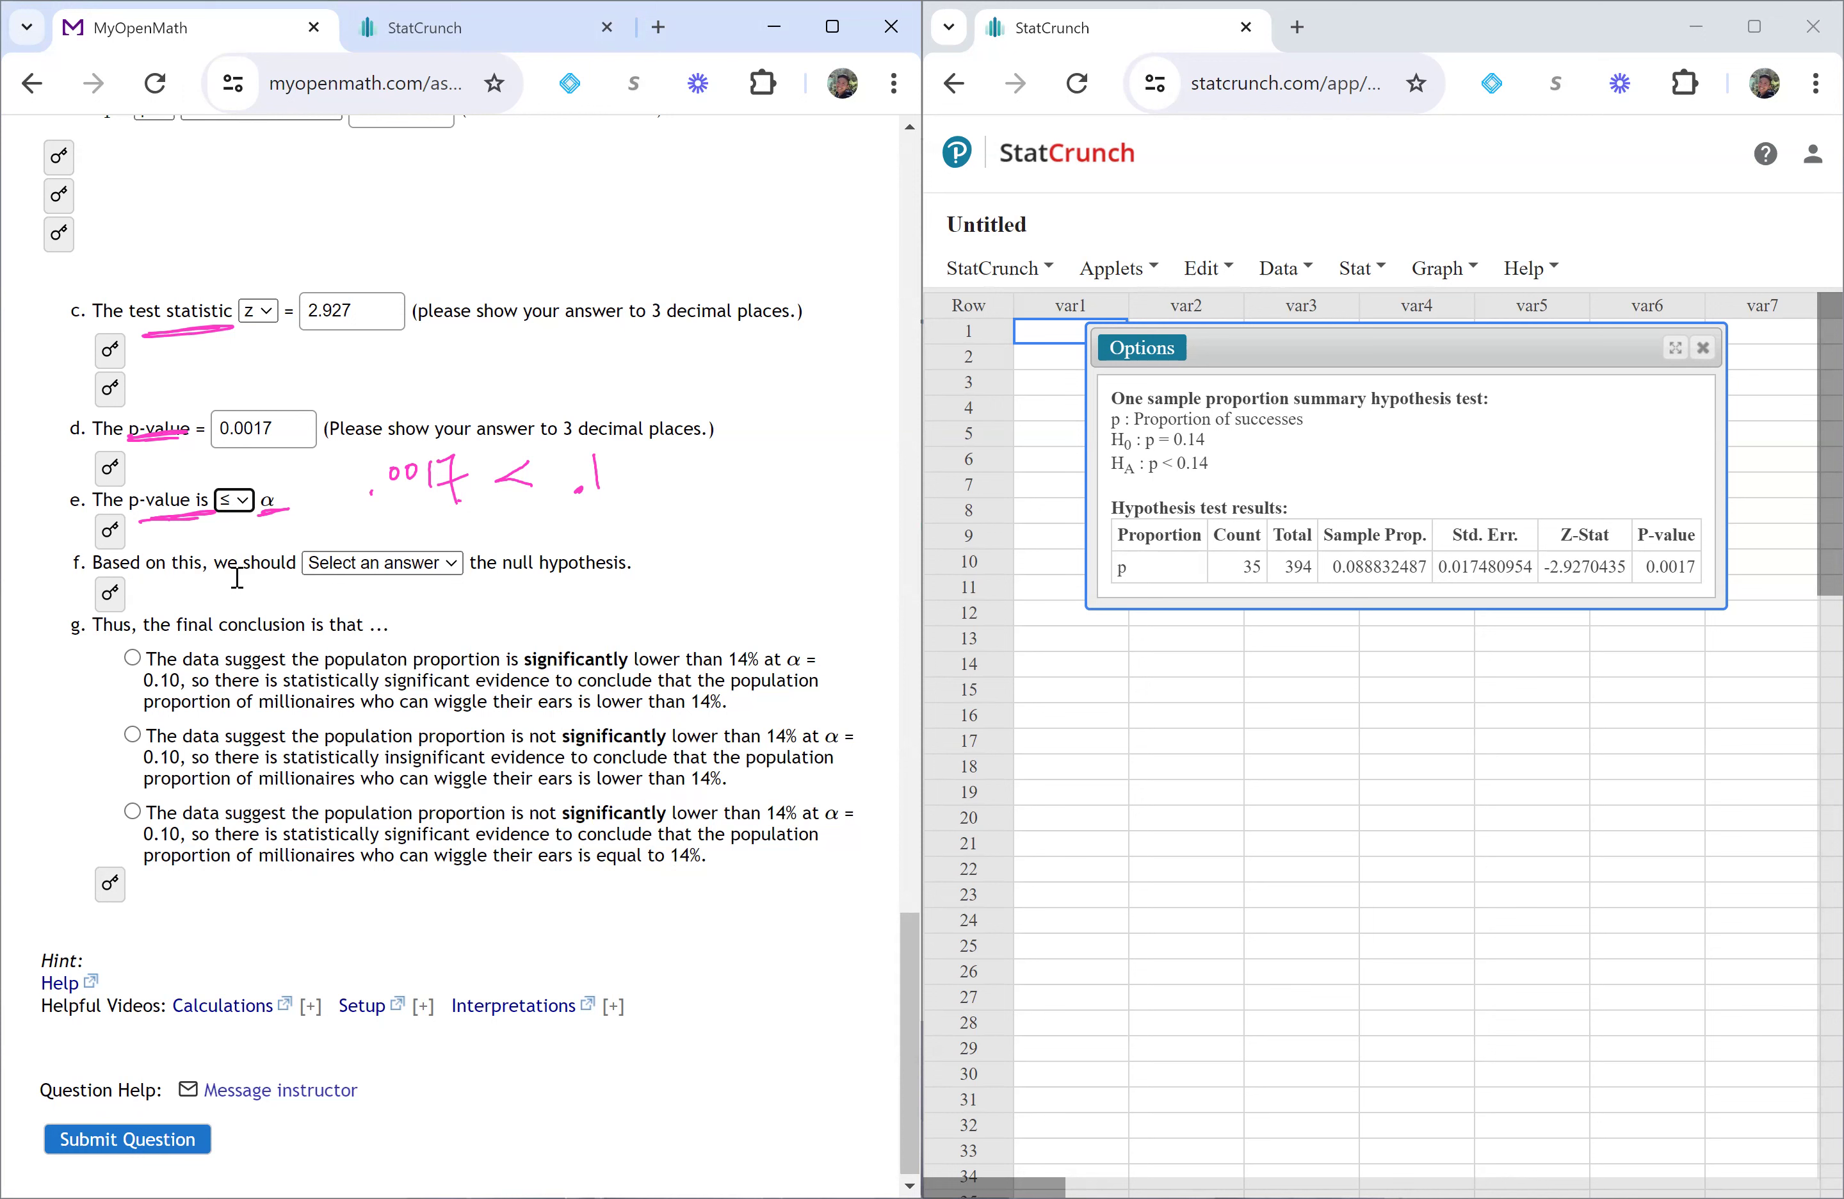
pyautogui.press('Tab')
pyautogui.hotkey('alt', 'Down')
pyautogui.press('Down')
pyautogui.press('Down')
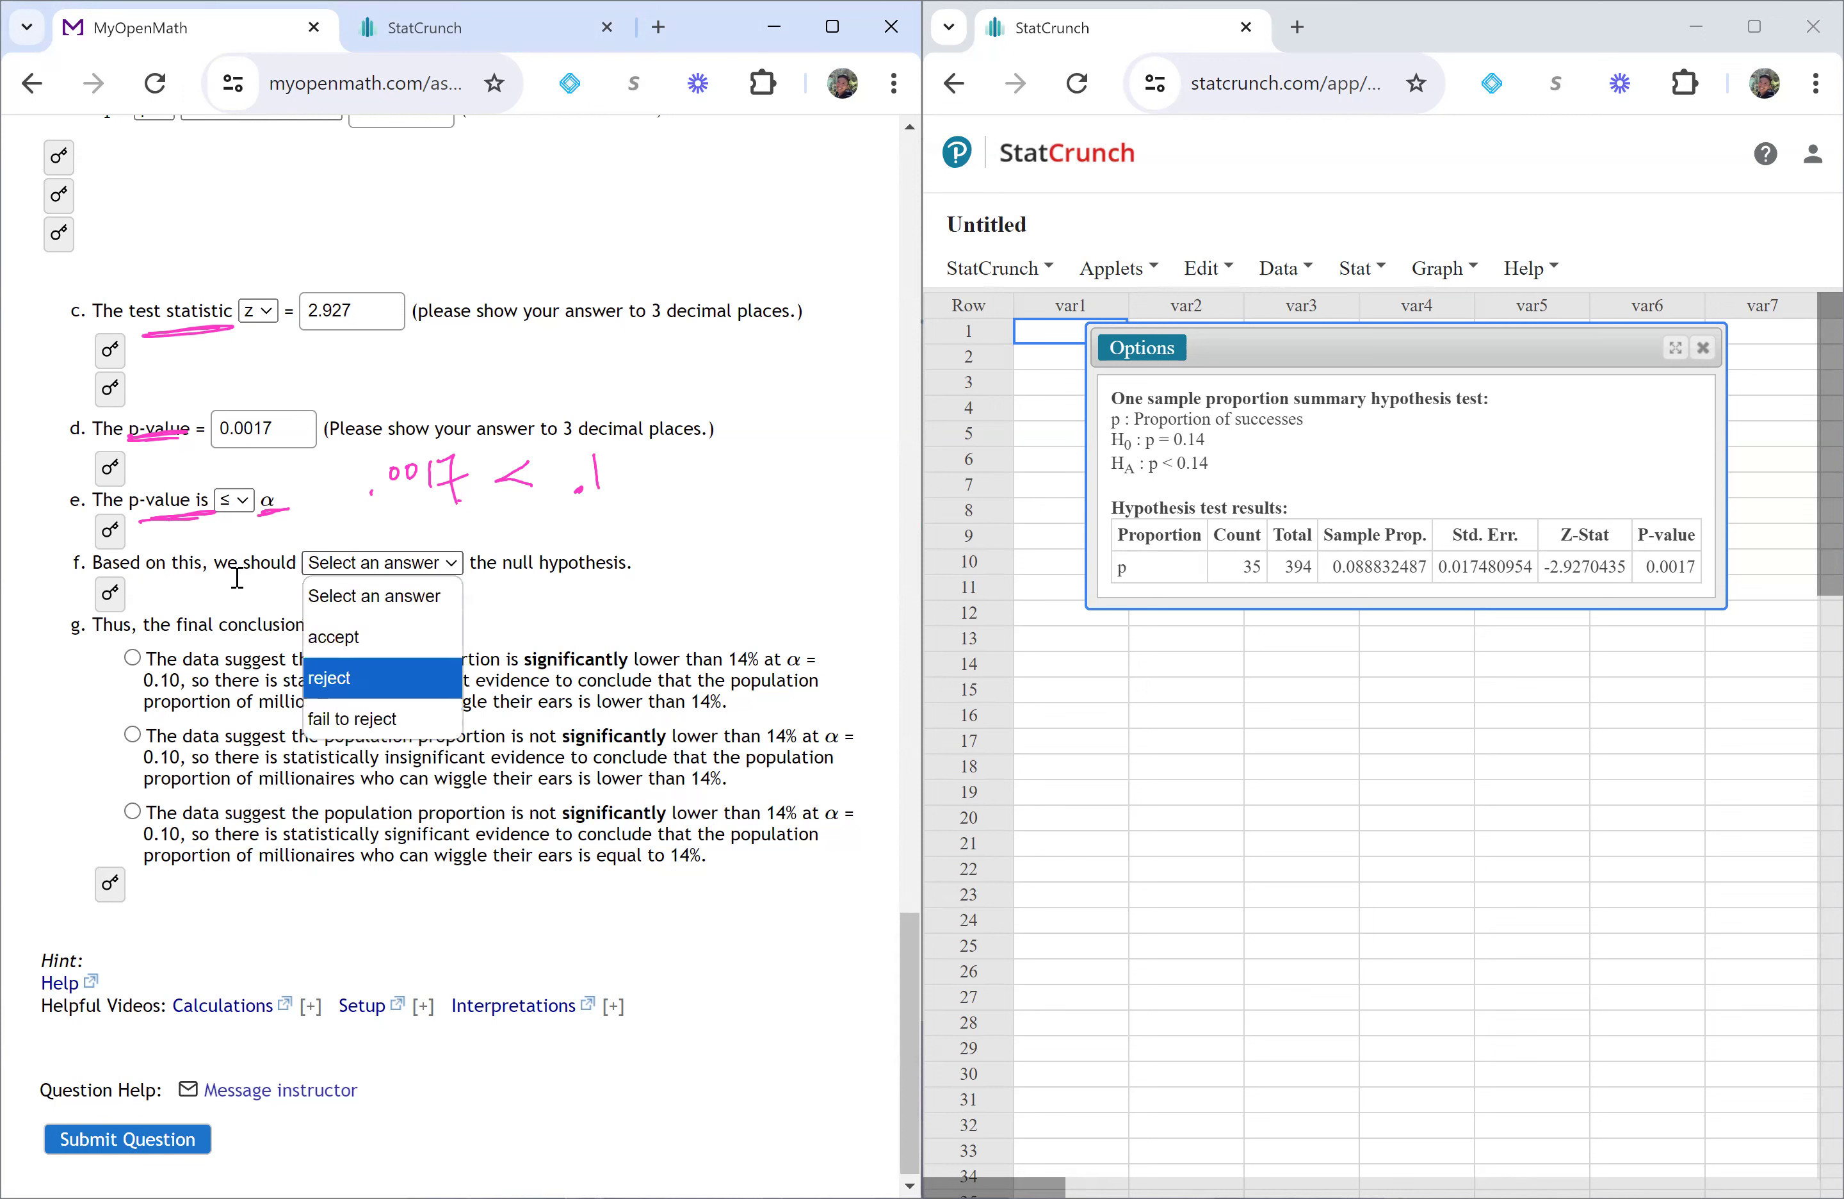
pyautogui.press('Return')
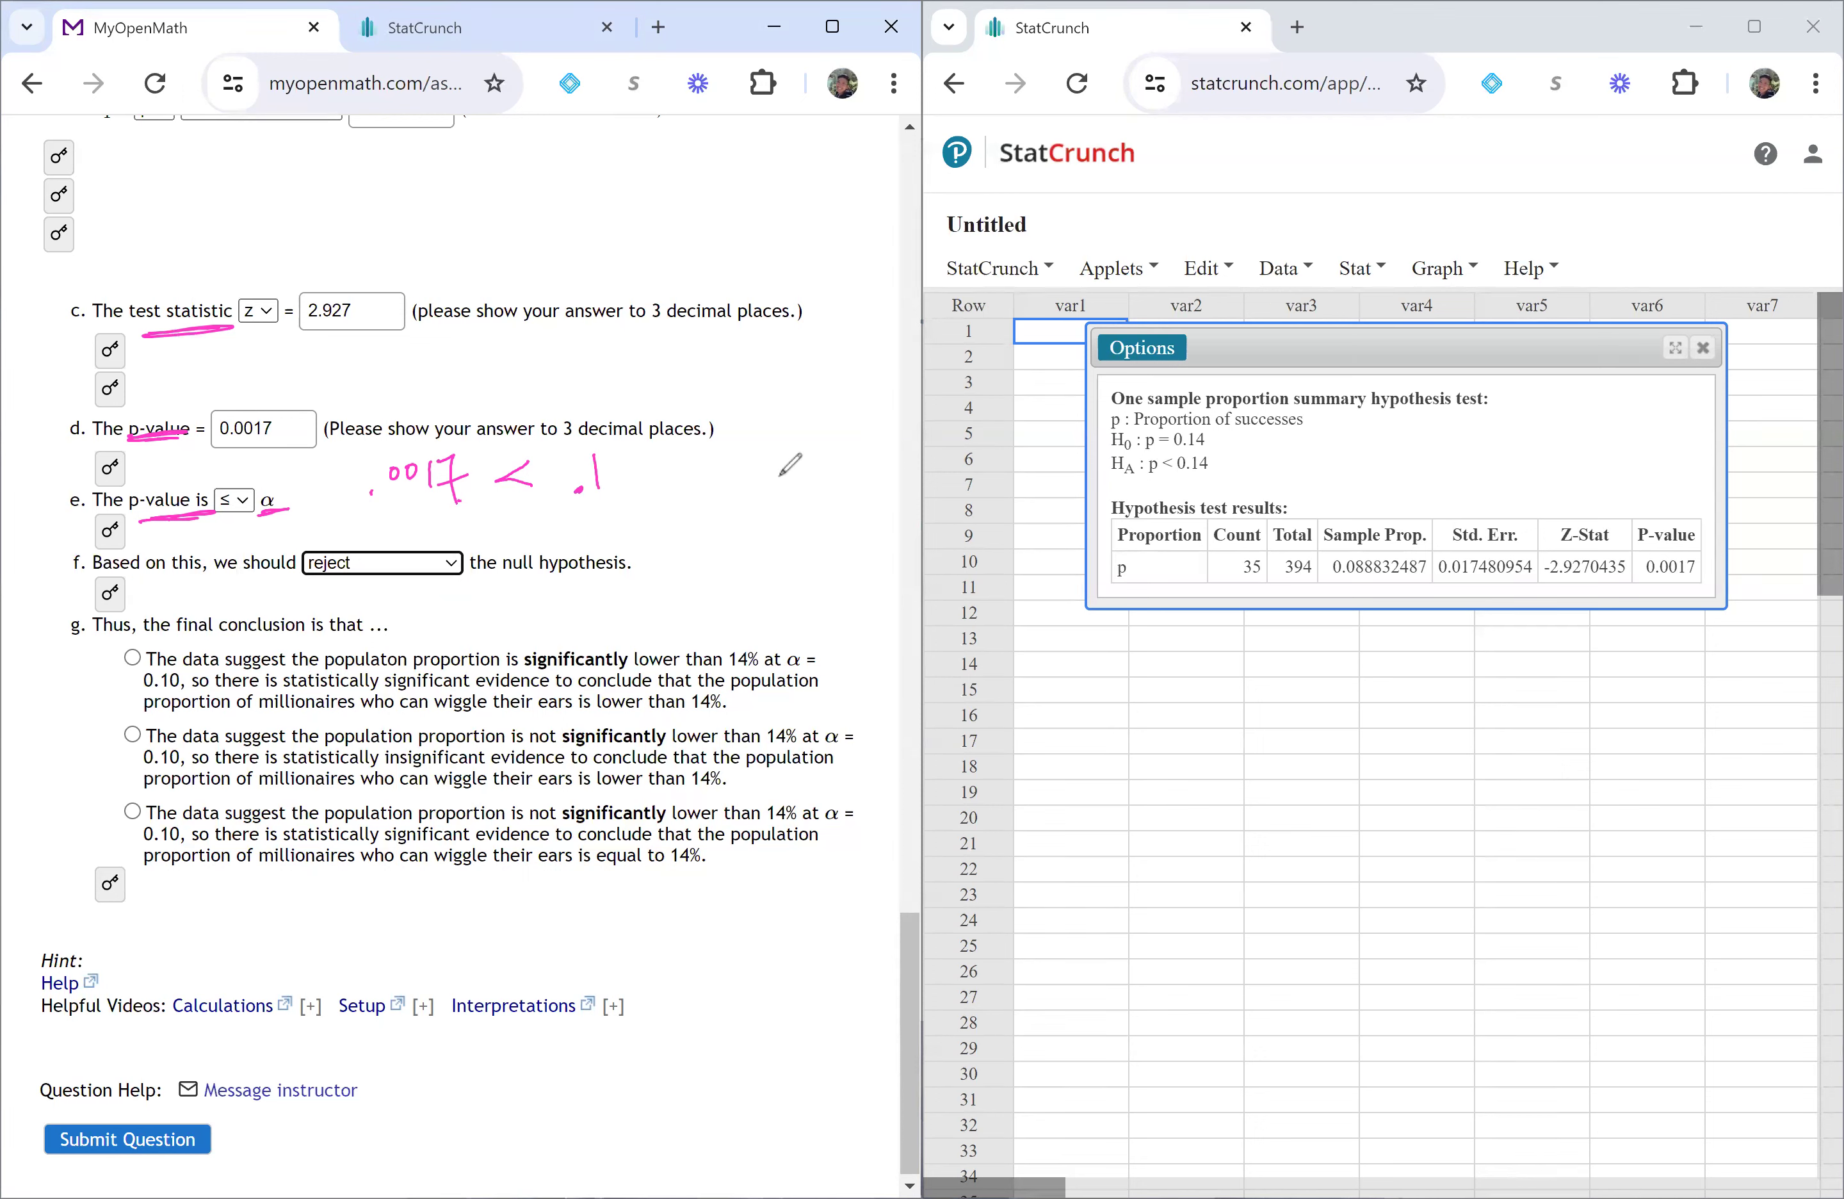
# - Handwrite 'H₀ is NOT TRUE' beside part f and underline TRUE
pyautogui.moveTo(661, 536)
pyautogui.mouseDown()
pyautogui.moveTo(659, 582)
pyautogui.moveTo(684, 588)
pyautogui.moveTo(748, 539)
pyautogui.moveTo(724, 578)
pyautogui.moveTo(782, 554)
pyautogui.mouseUp()
pyautogui.moveTo(793, 554)
pyautogui.mouseDown()
pyautogui.moveTo(817, 549)
pyautogui.moveTo(809, 585)
pyautogui.moveTo(770, 593)
pyautogui.moveTo(748, 626)
pyautogui.mouseUp()
pyautogui.moveTo(761, 596)
pyautogui.mouseDown()
pyautogui.moveTo(762, 625)
pyautogui.moveTo(808, 595)
pyautogui.moveTo(811, 625)
pyautogui.mouseUp()
pyautogui.moveTo(811, 609); pyautogui.dragTo(844, 618)
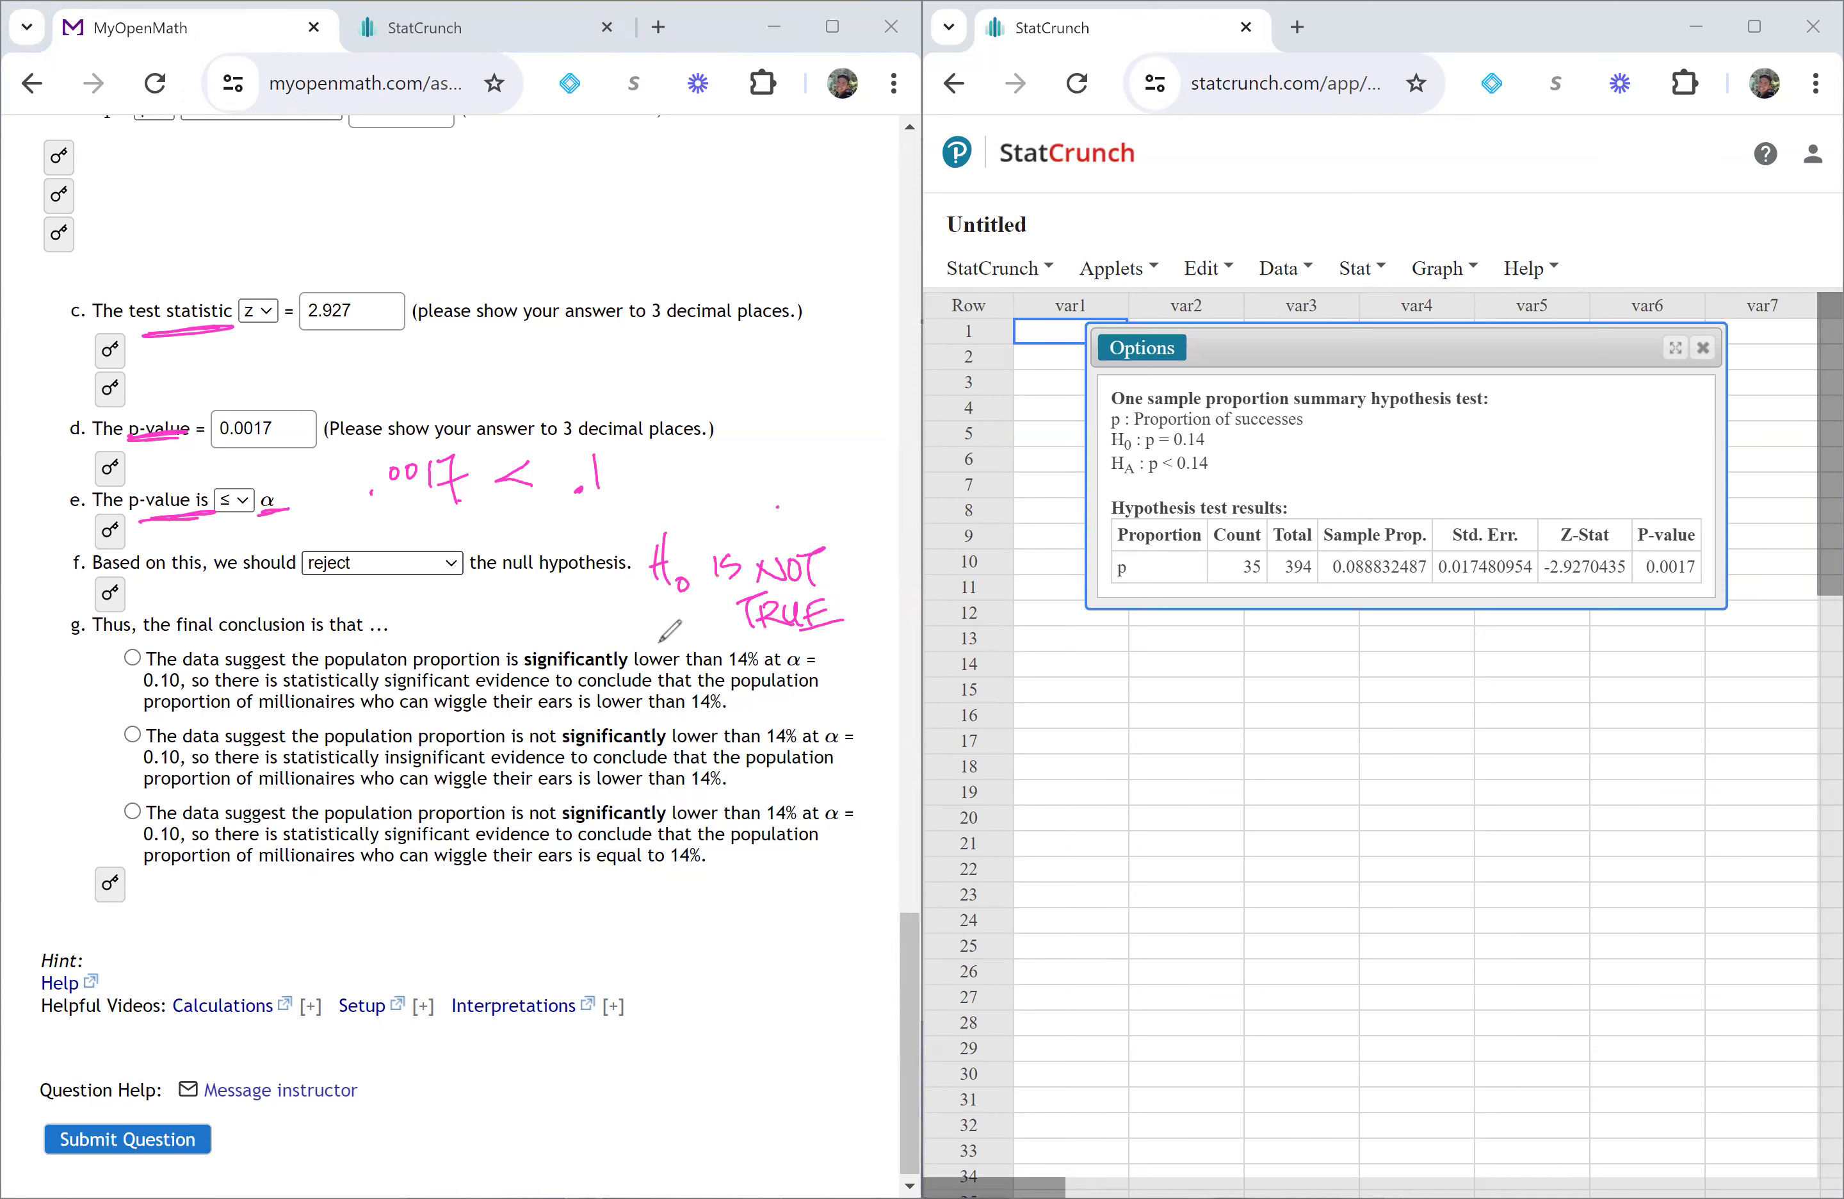
# - Mark 'is significantly' and 'lower than 14%' in part g, then select that conclusion
pyautogui.moveTo(629, 642); pyautogui.dragTo(596, 636)
pyautogui.moveTo(612, 707); pyautogui.dragTo(739, 717)
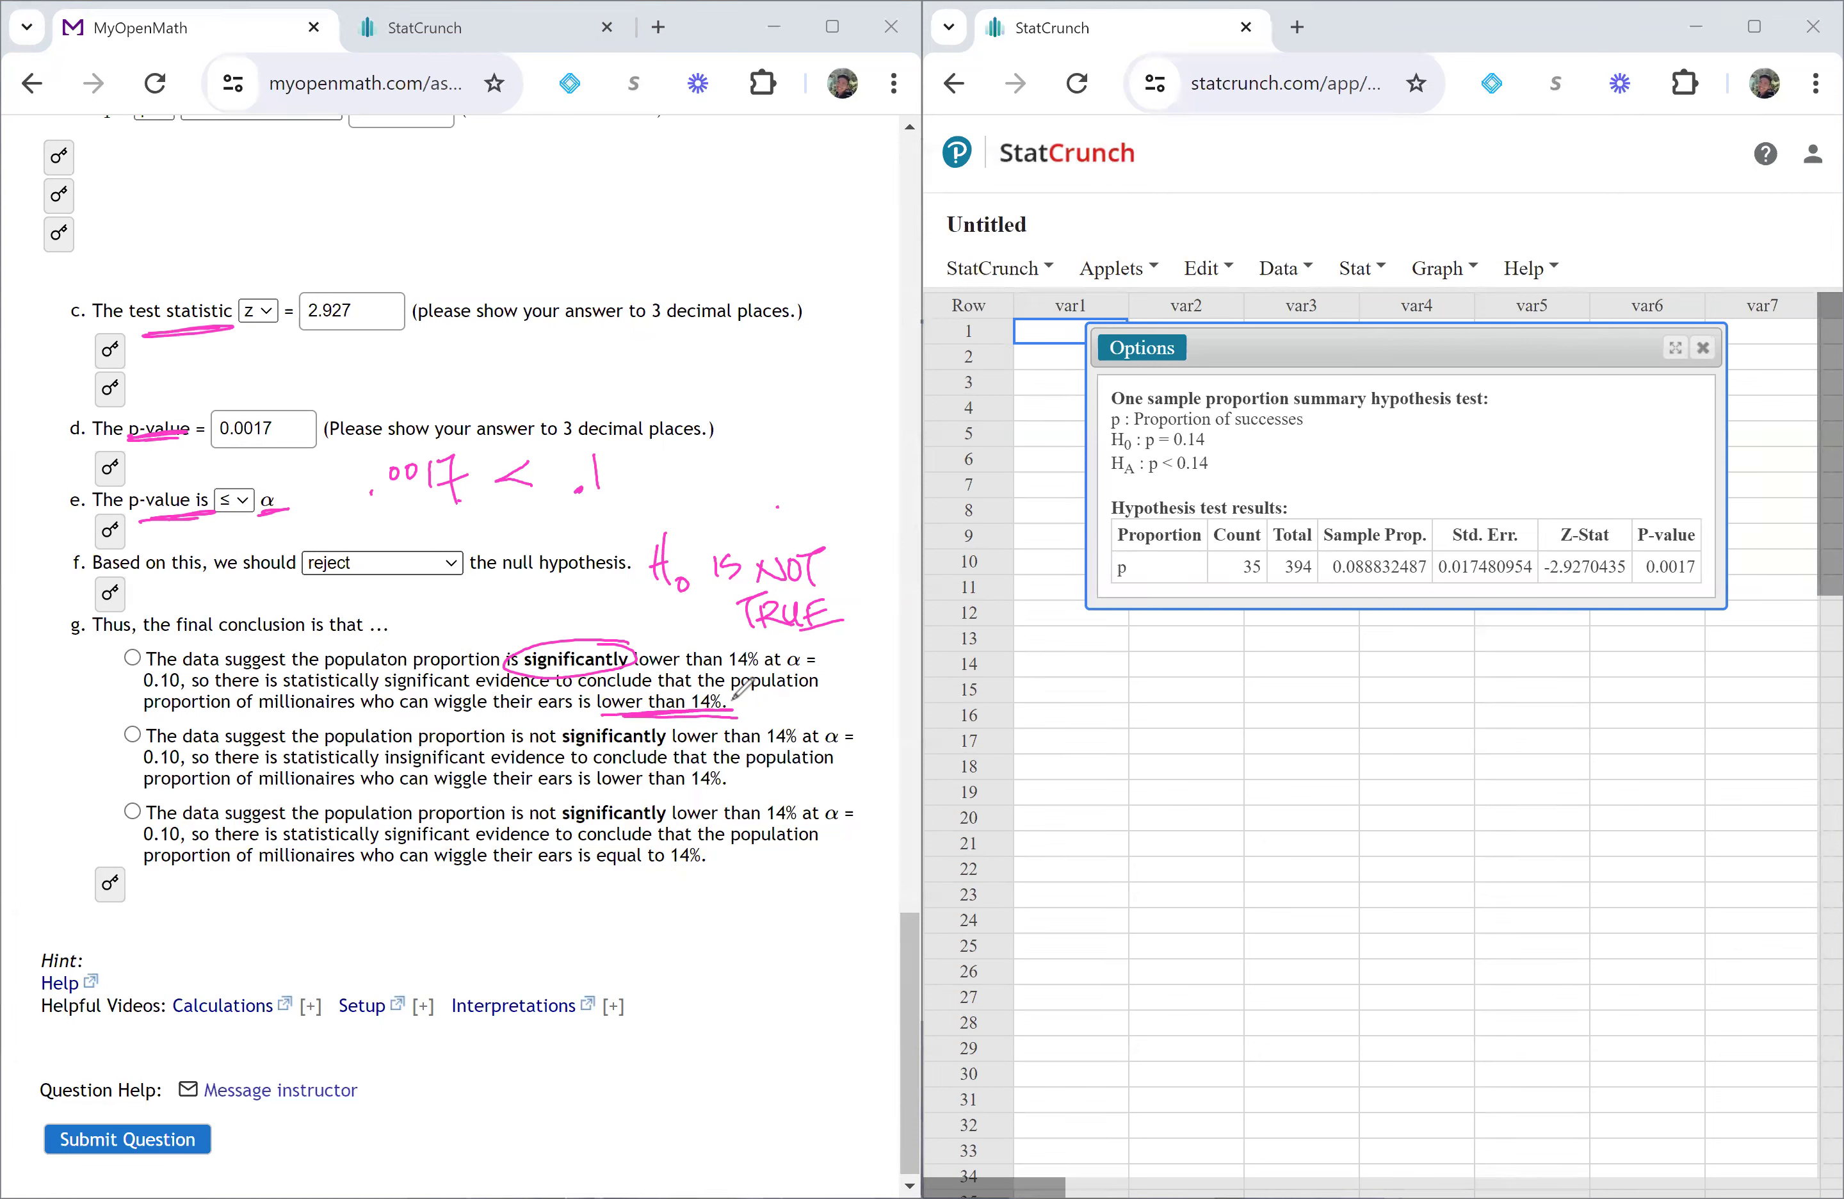
pyautogui.click(734, 696)
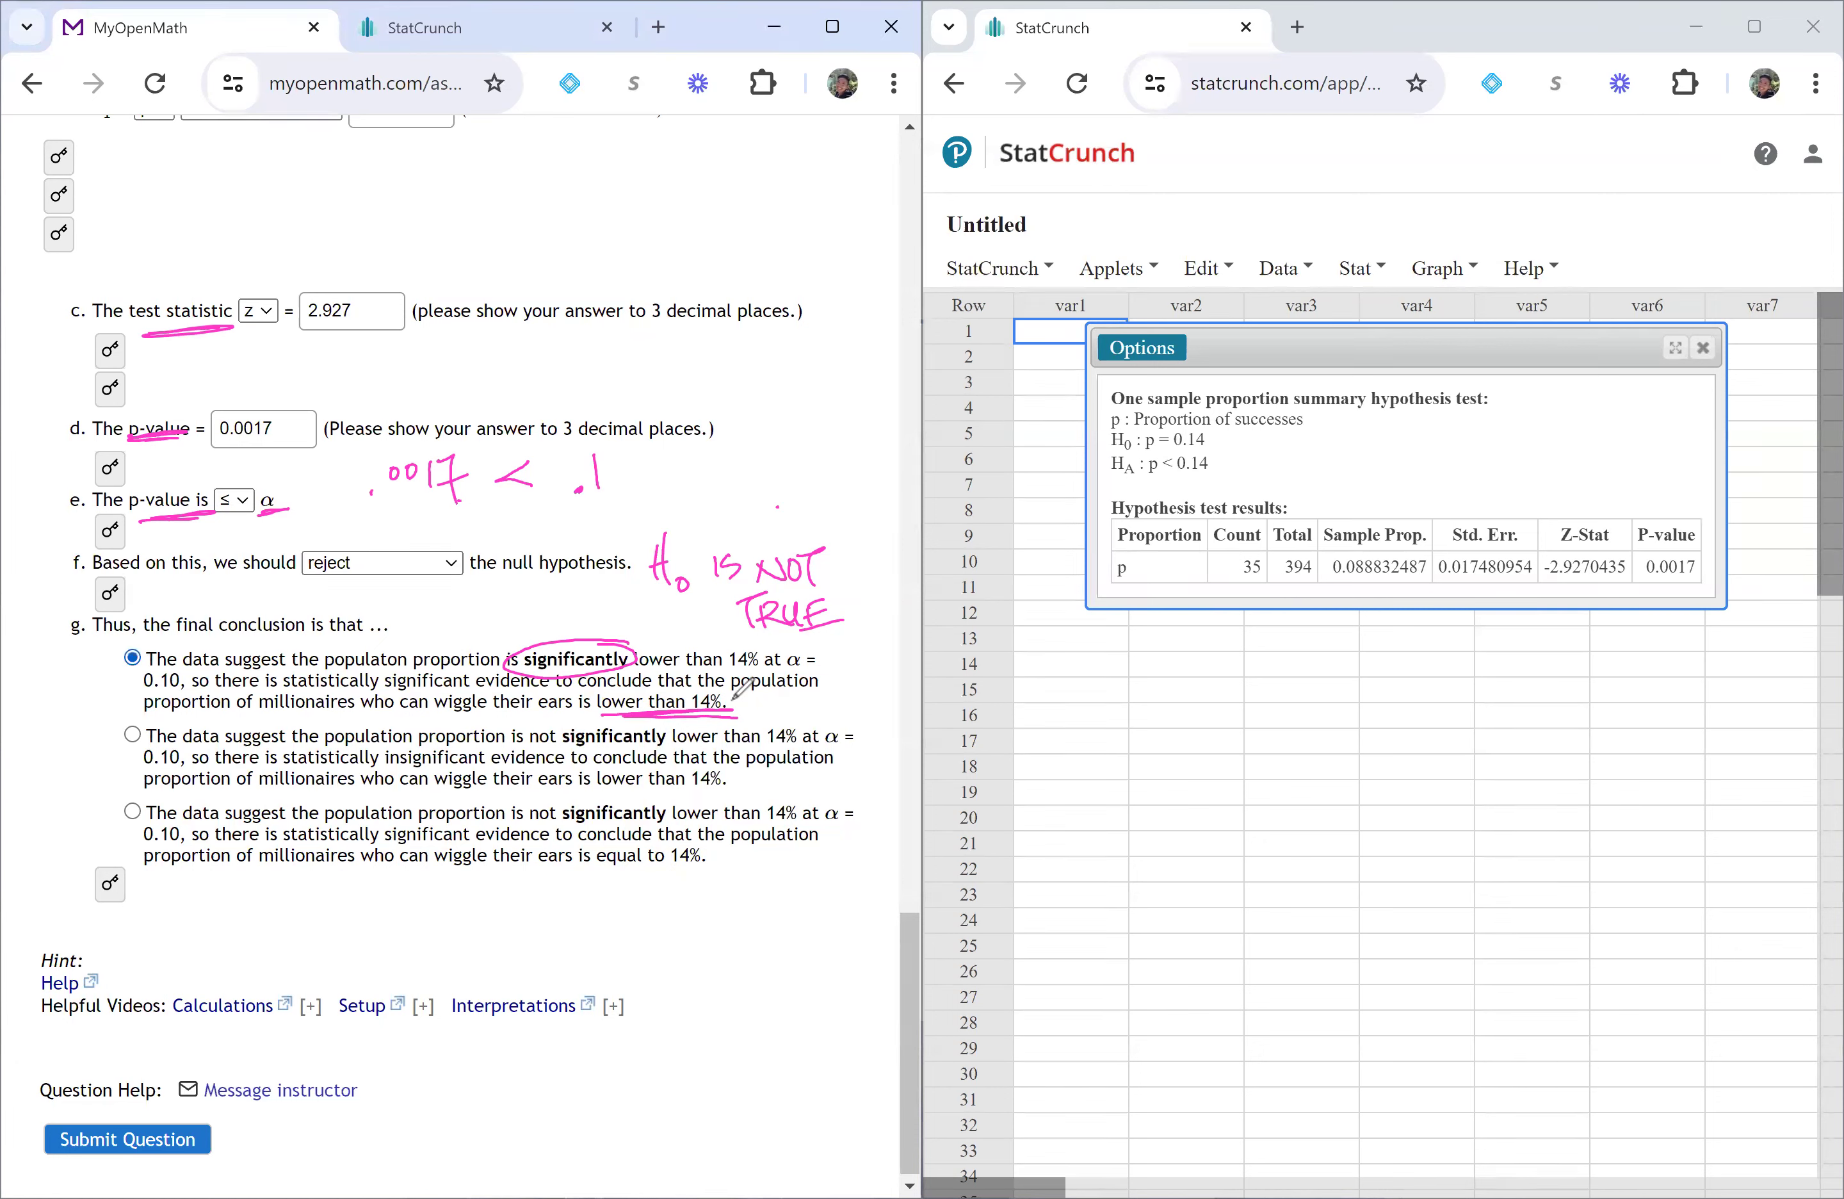